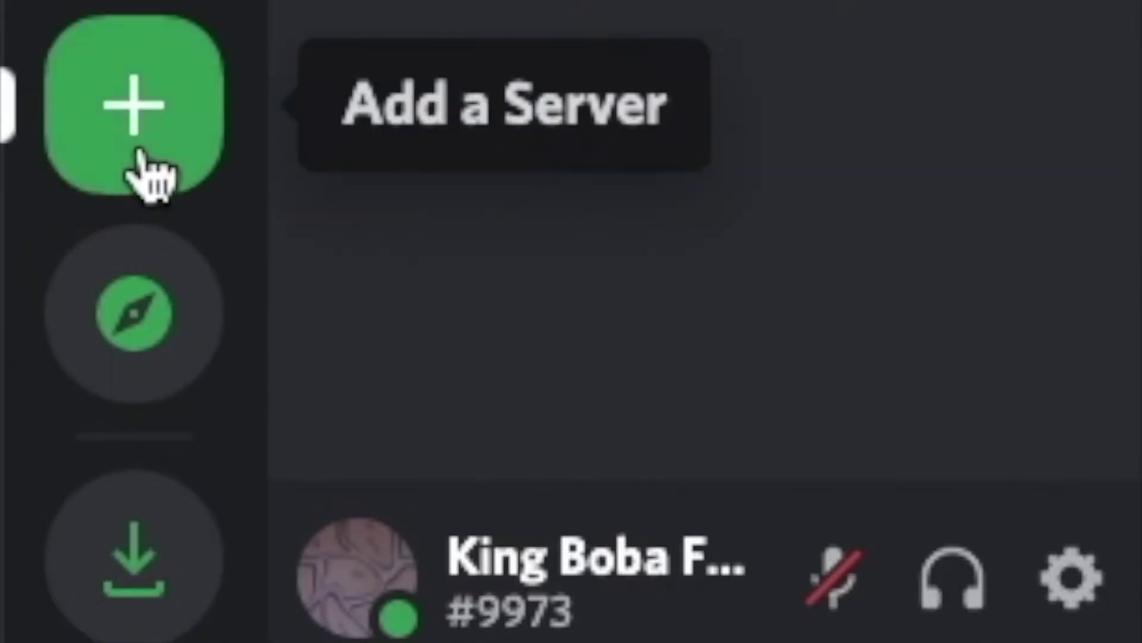
Create a new server for me and my friends named "Waluigi is not in Smash and that is sad.".
click(119, 132)
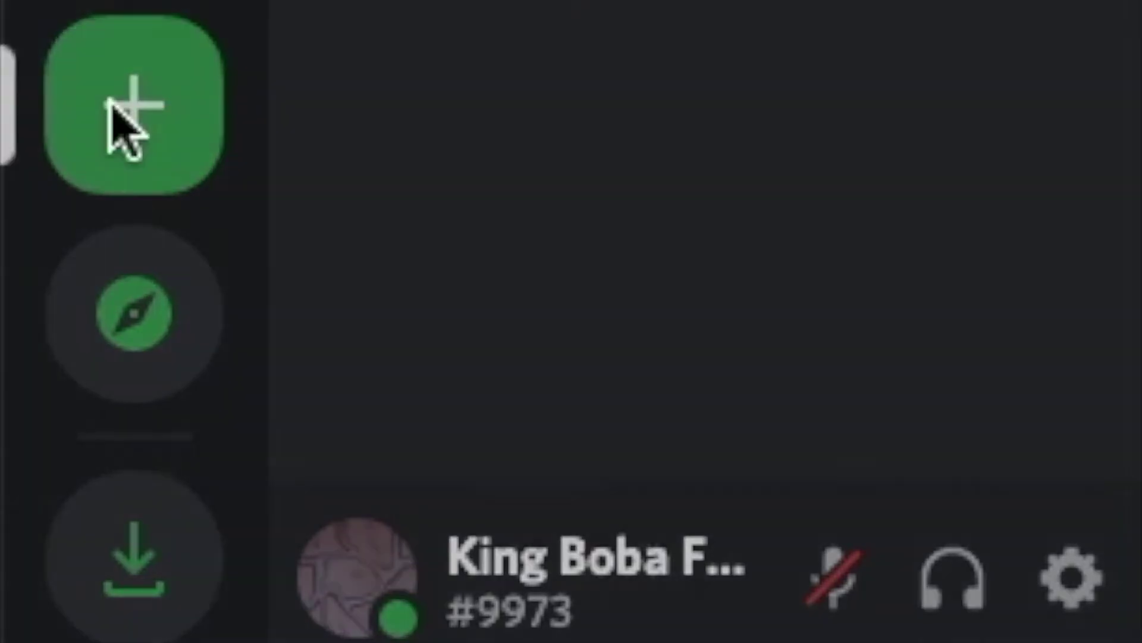
click(978, 251)
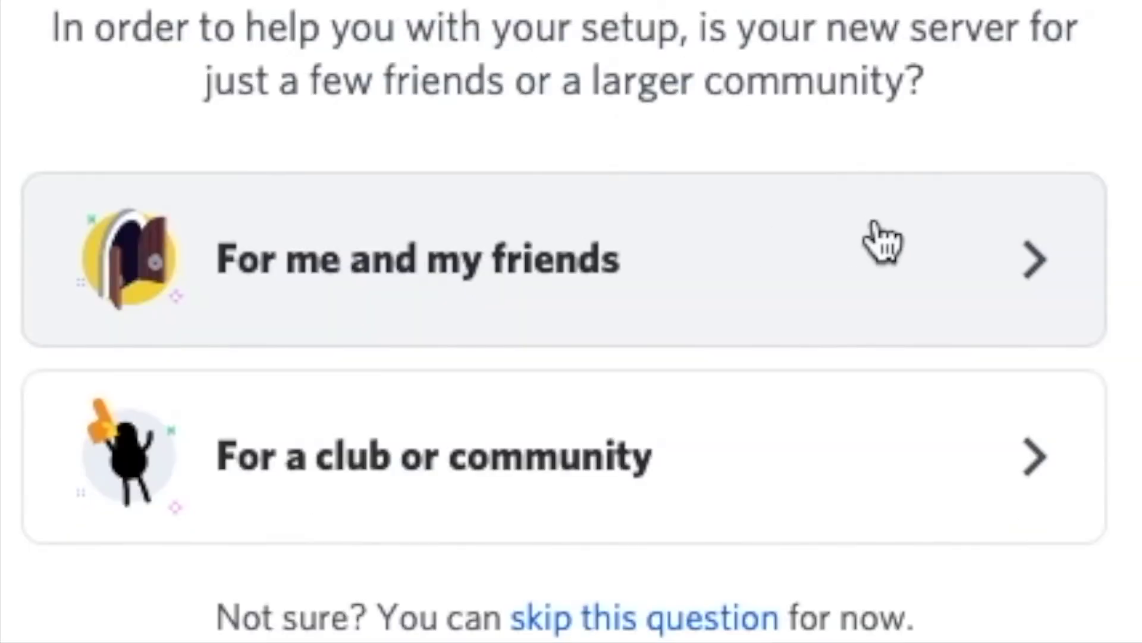
click(845, 262)
text(Waluigi is not in Smash and that is sad.)
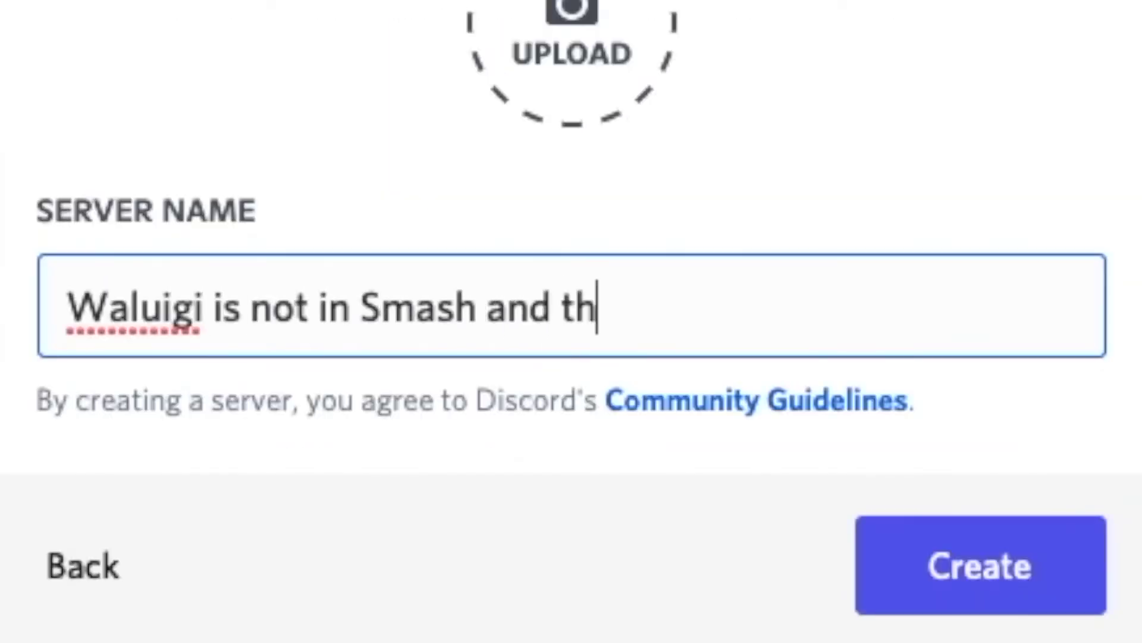
key(Return)
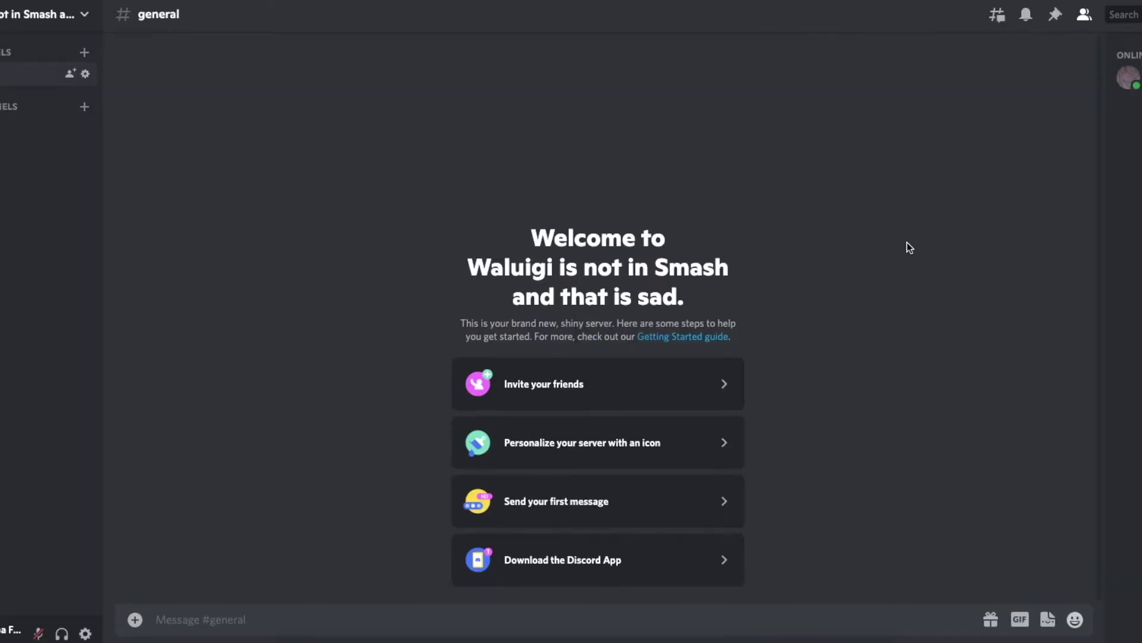
Send "Hello!" in the general channel and capture a screenshot of just that message.
text(Hello!)
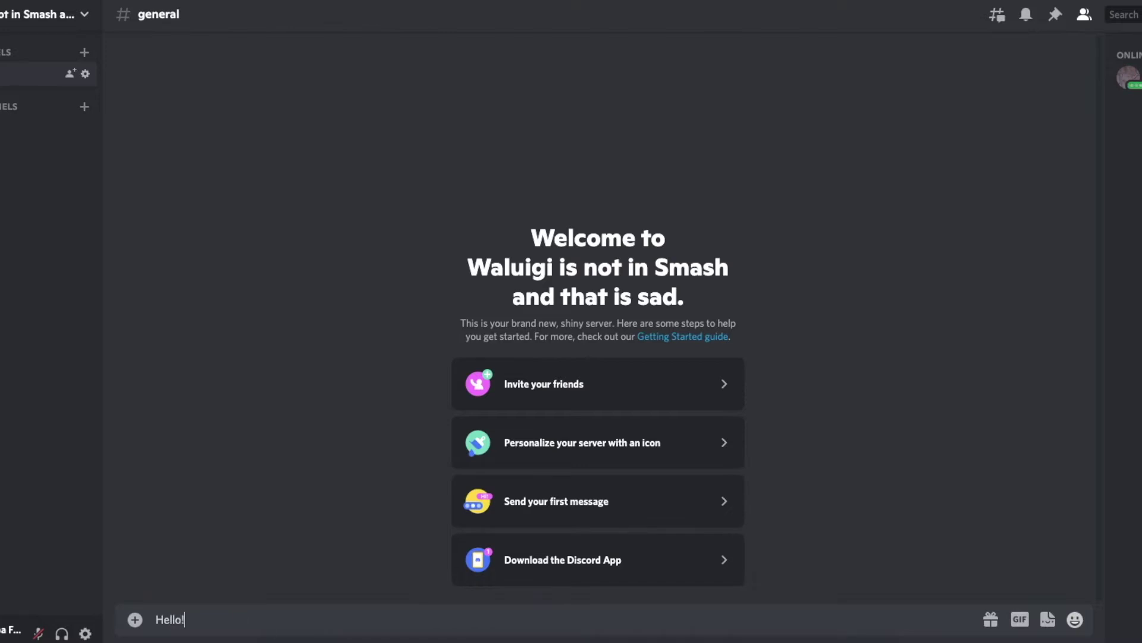
key(Return)
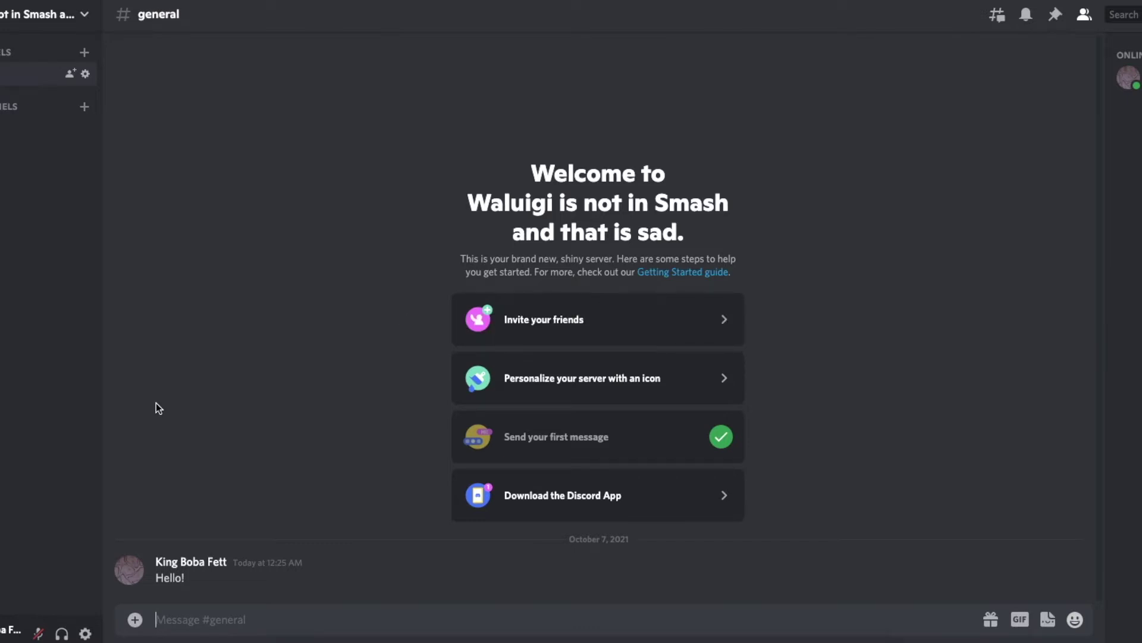
key(super+shift+4)
drag(107, 549, 310, 594)
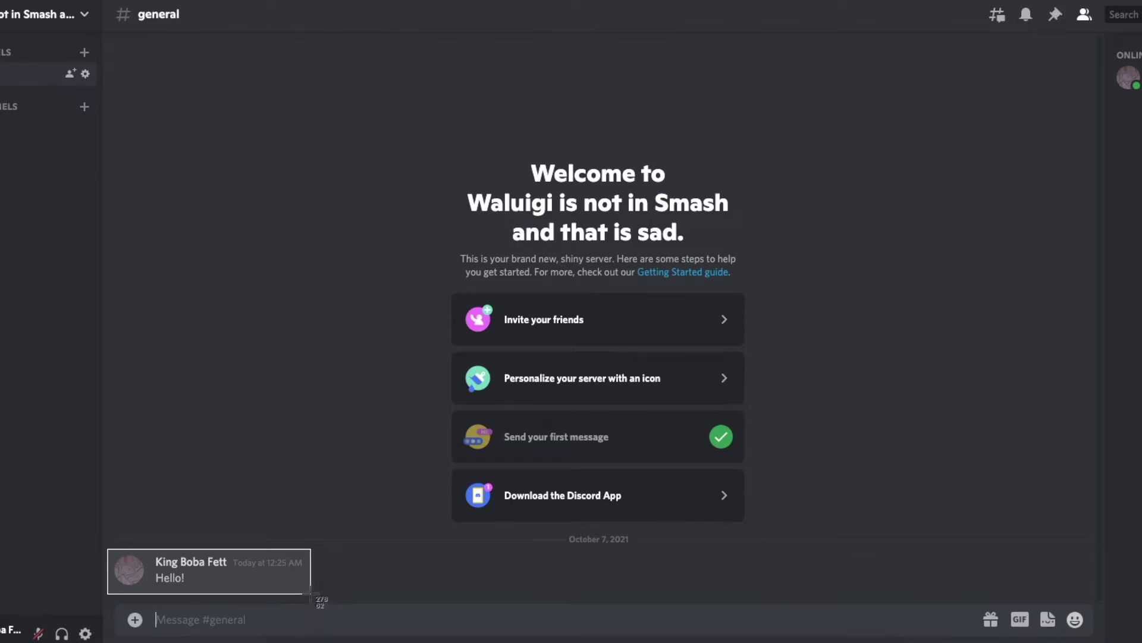
drag(310, 594, 310, 593)
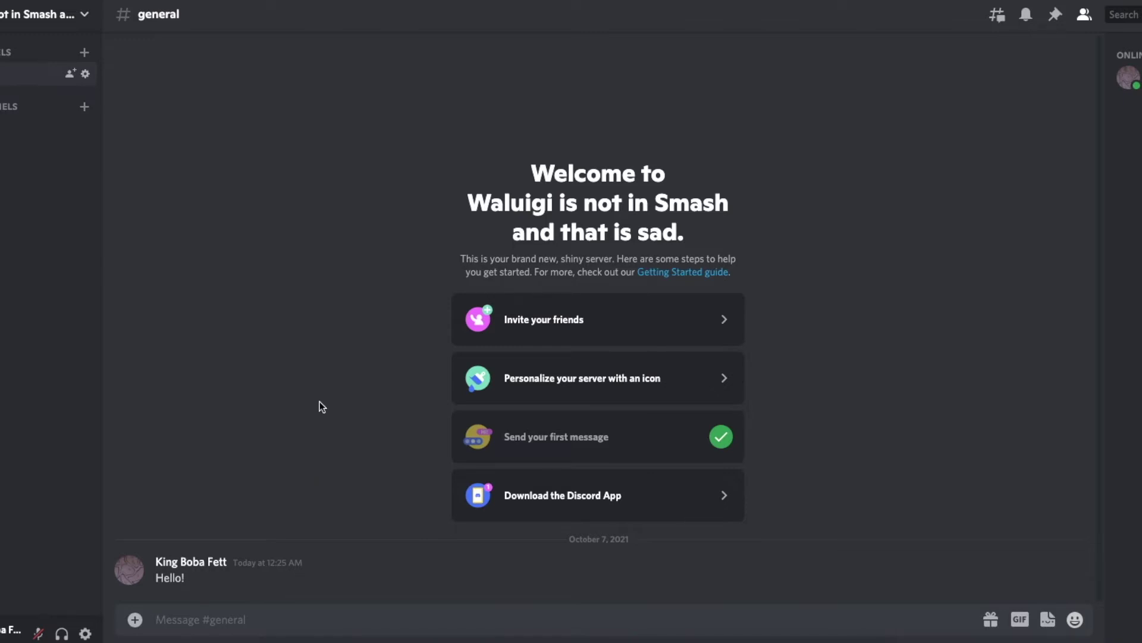
click(84, 14)
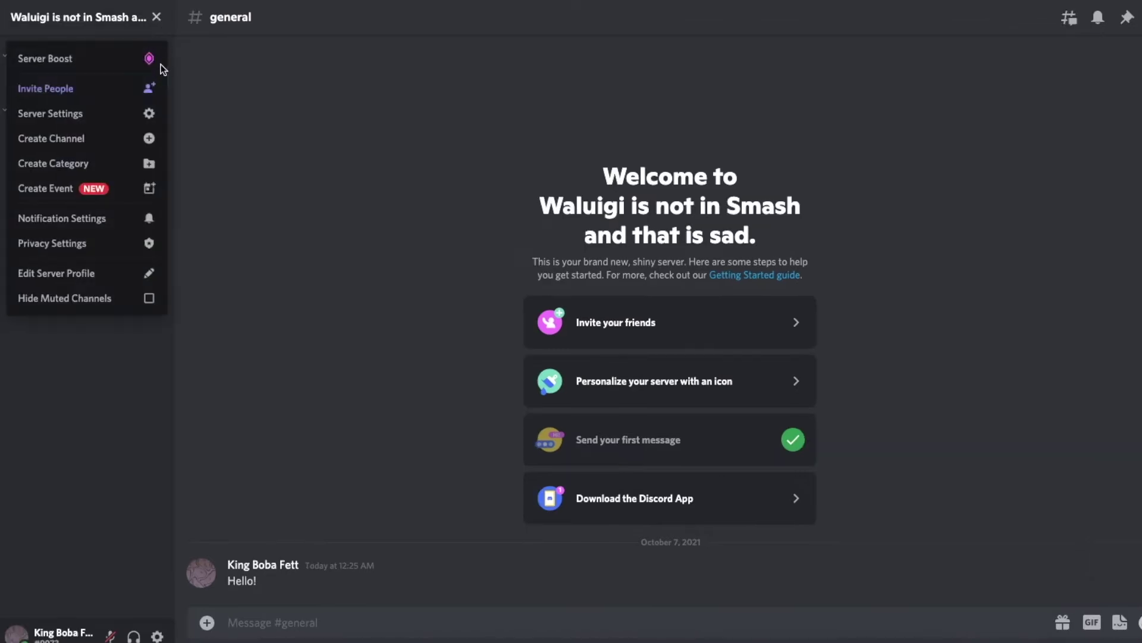
click(381, 115)
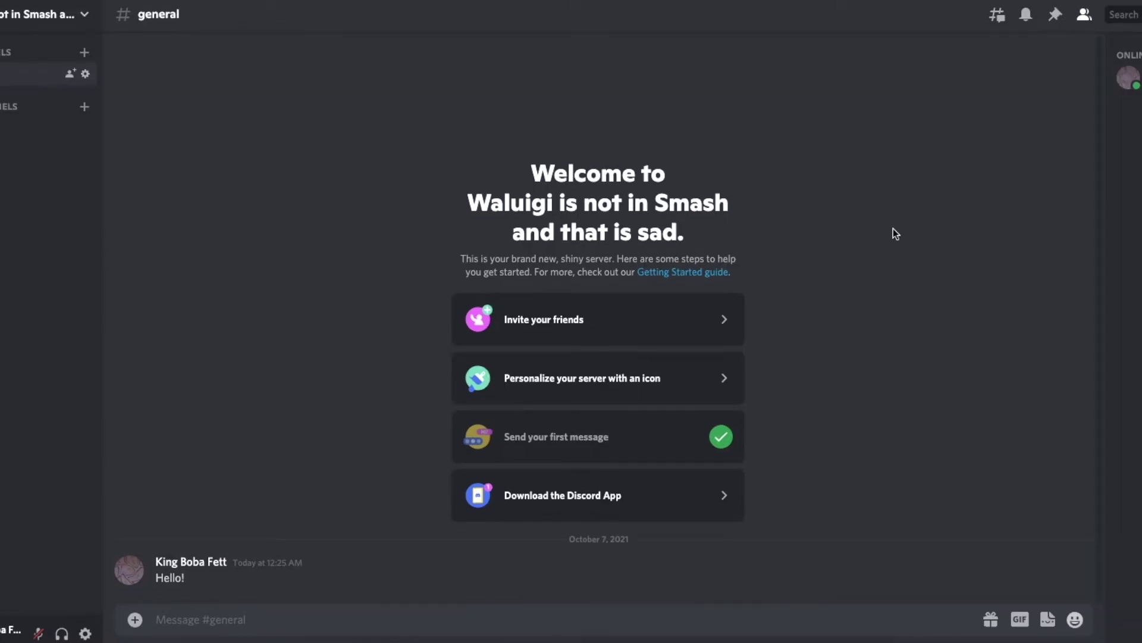
Edit the message author's server profile, setting the nickname to "Owner", and save it.
click(186, 561)
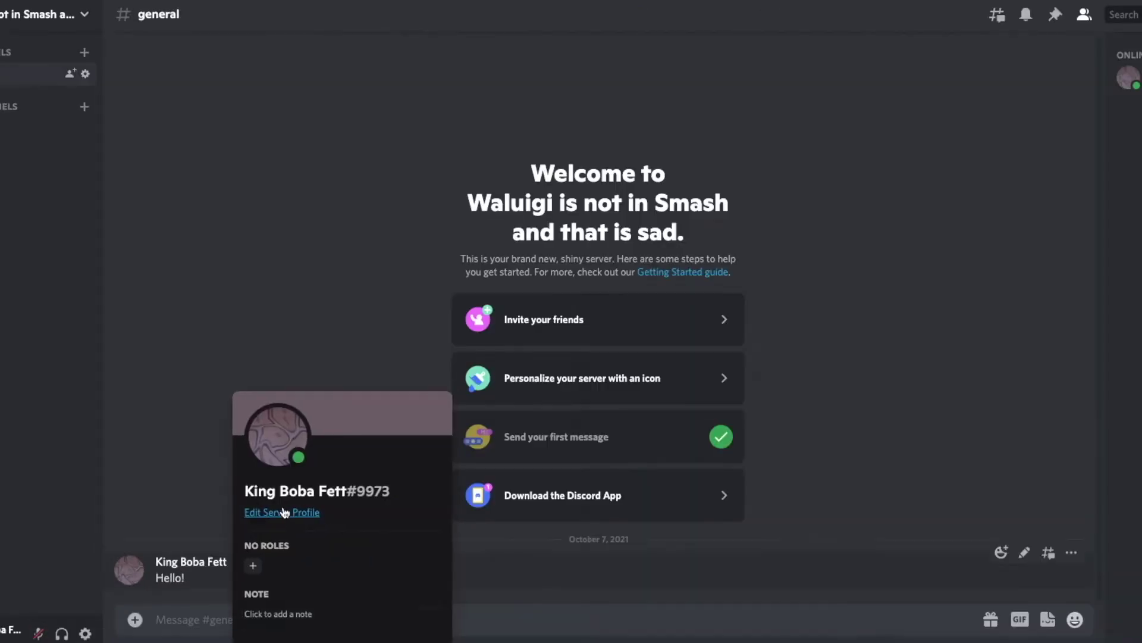
click(278, 513)
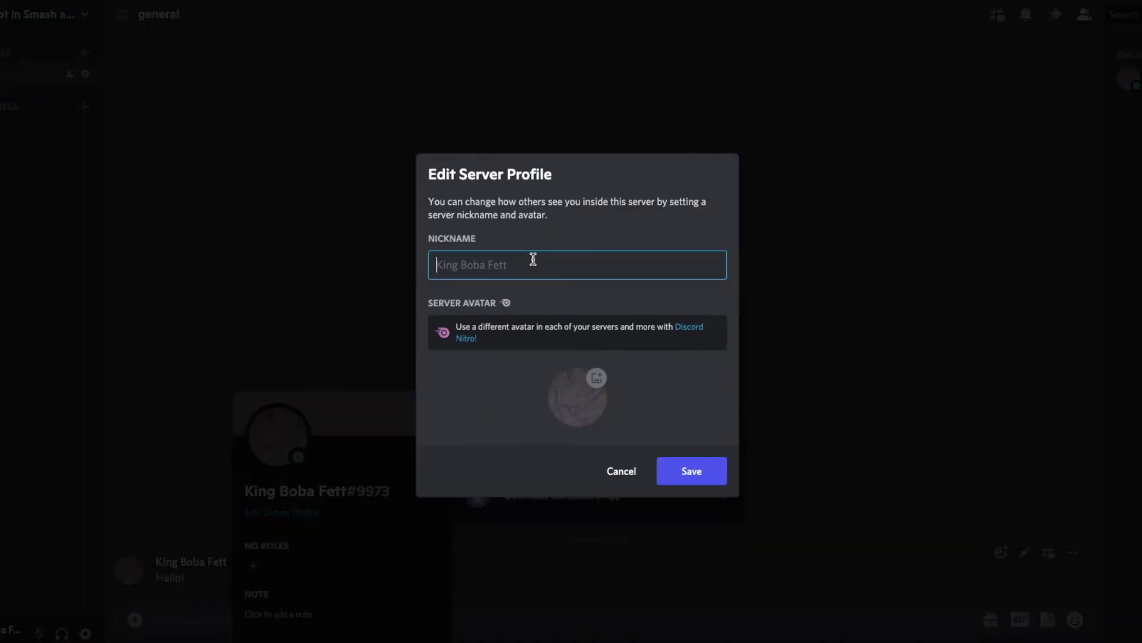
text(Owner)
click(691, 471)
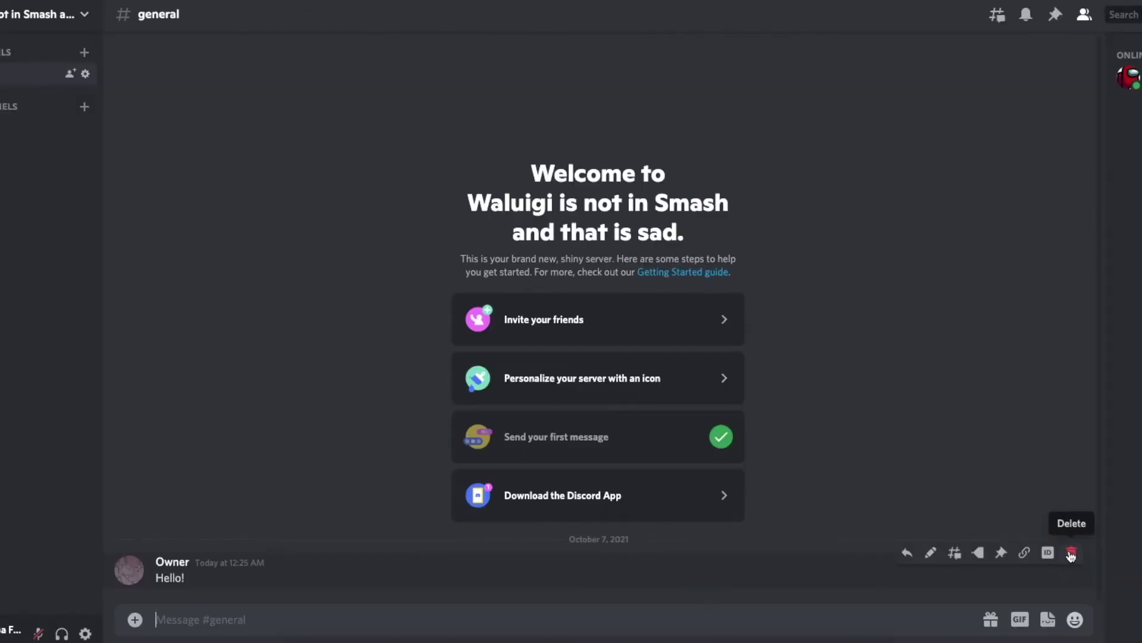
Delete the "Hello!" message and send "no" in the general channel.
shift+click(1071, 553)
text(no)
key(Return)
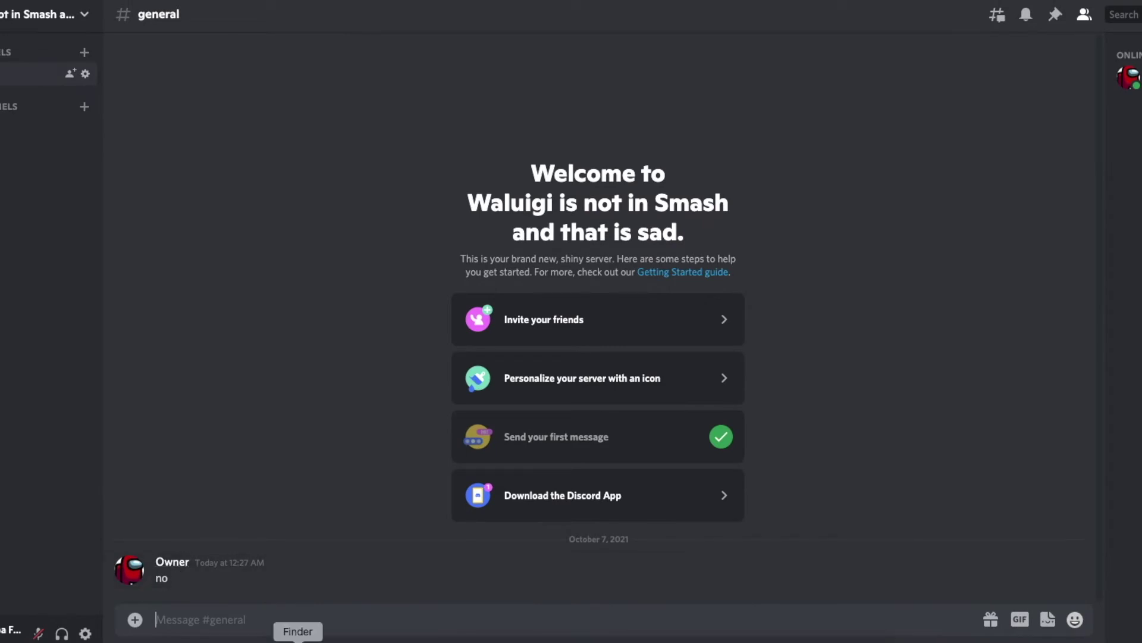
Create a server role named "sus" with a red role color.
click(44, 13)
click(126, 119)
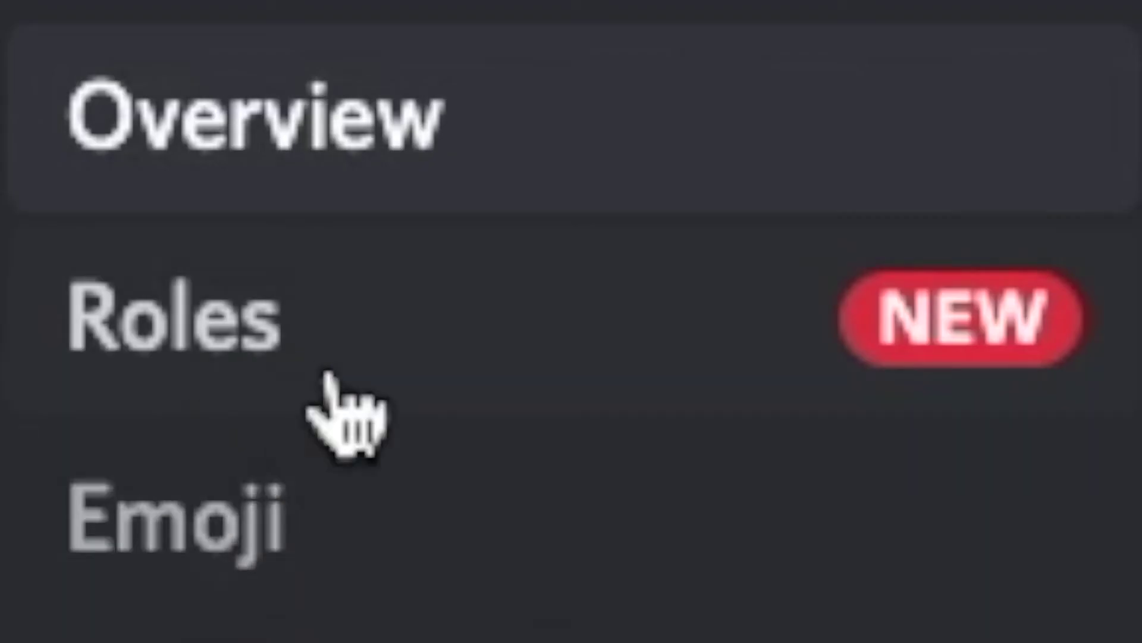
click(226, 338)
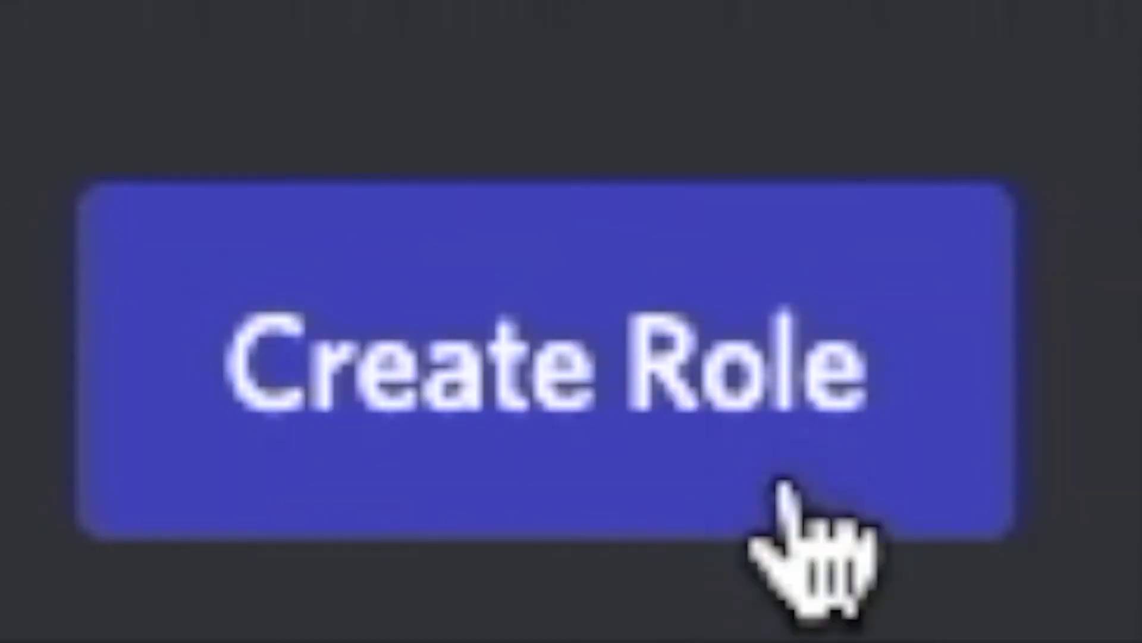
click(446, 458)
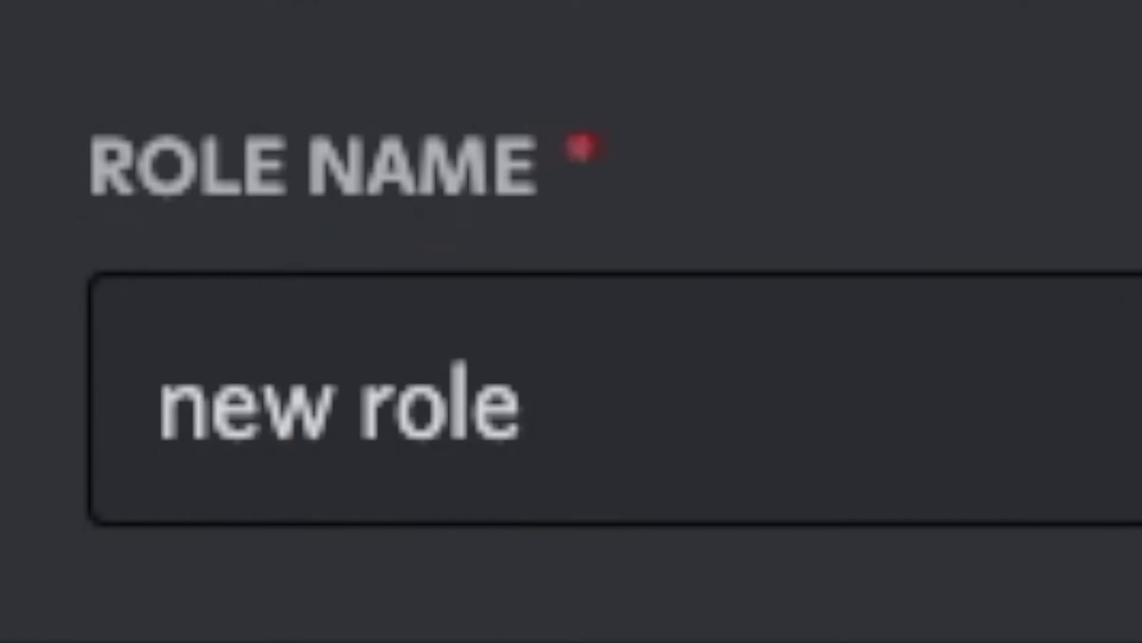
click(520, 402)
key(ctrl+a)
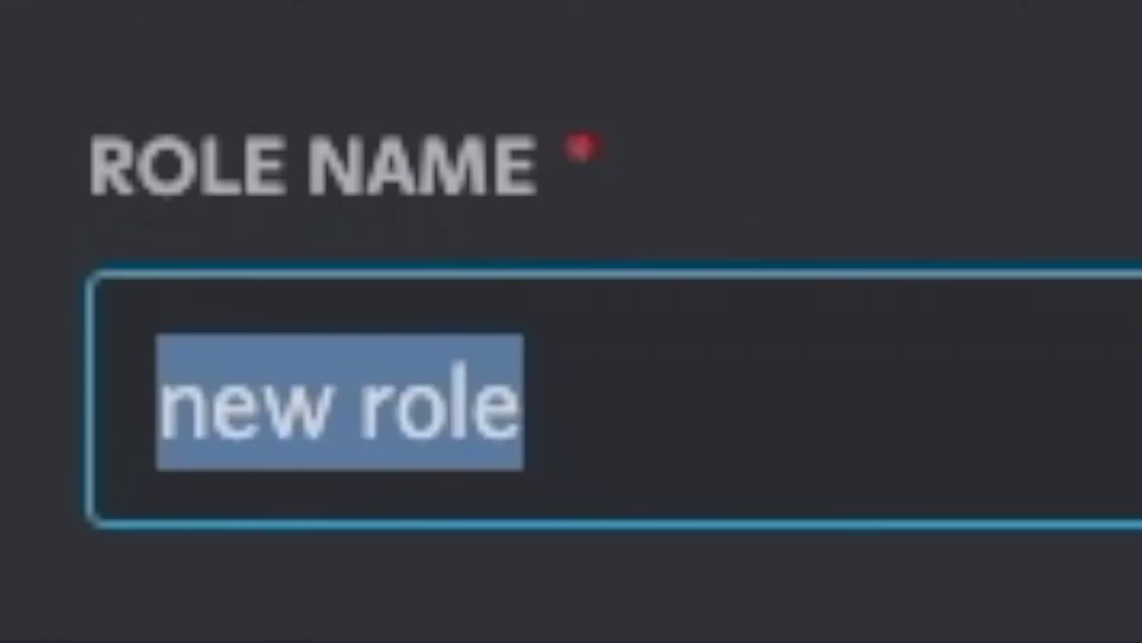
text(s)
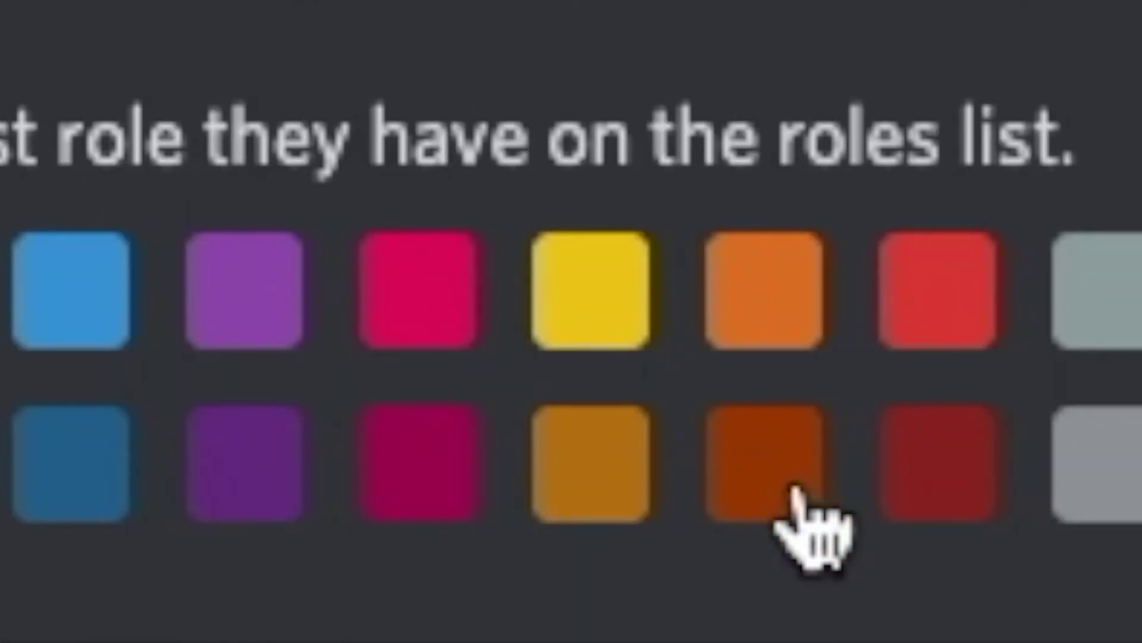
click(928, 476)
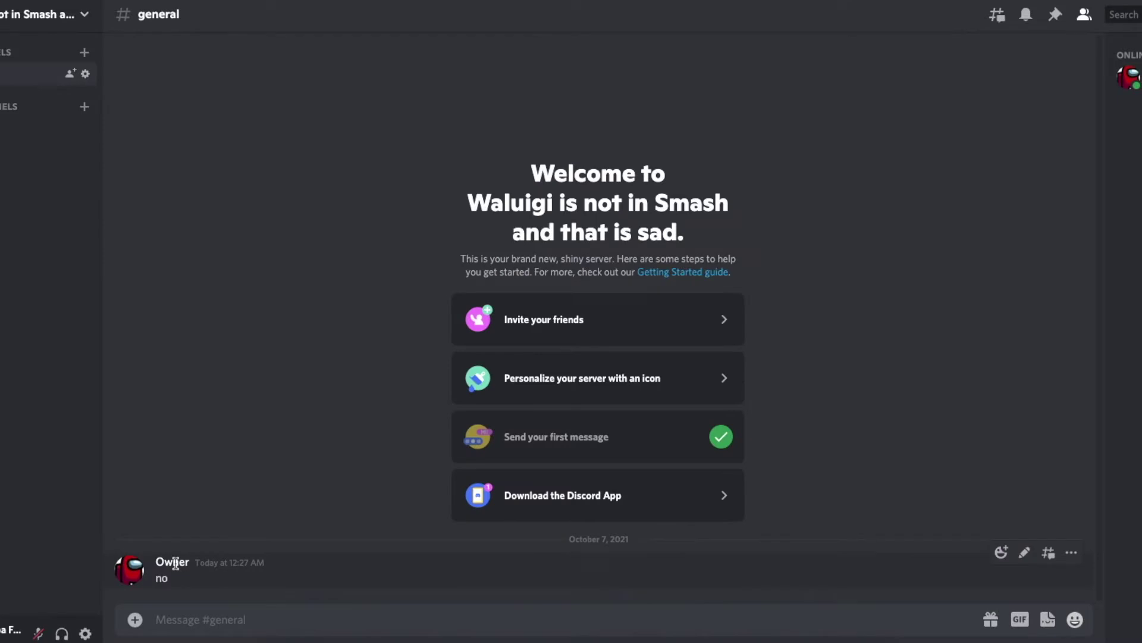
Assign the sus role to Owner and capture a screenshot of the "no" message.
click(173, 562)
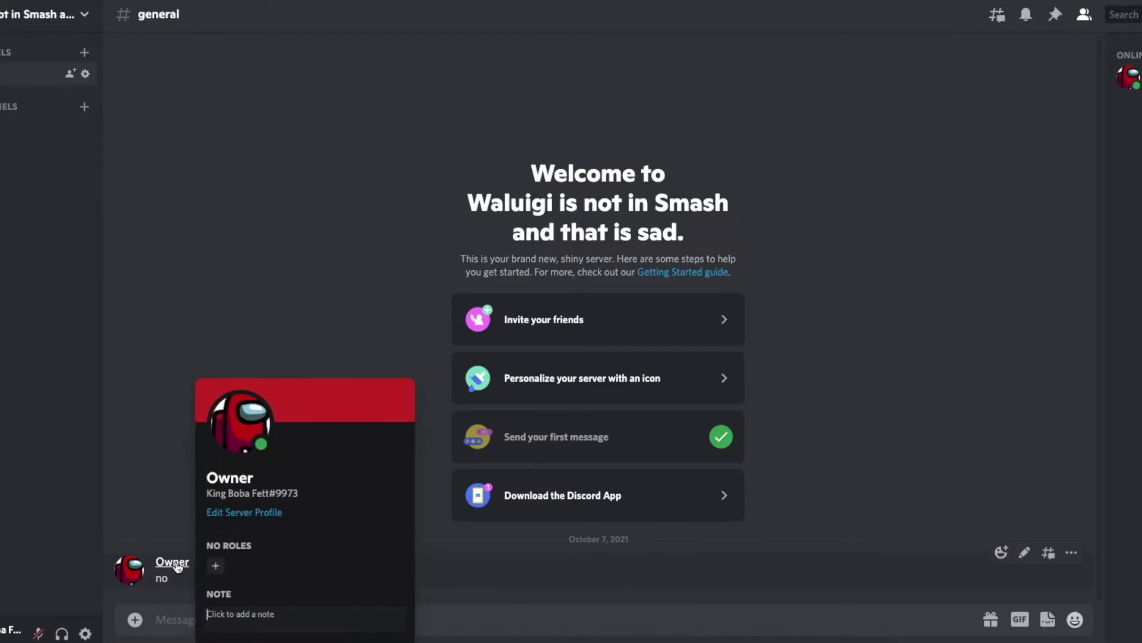
click(215, 565)
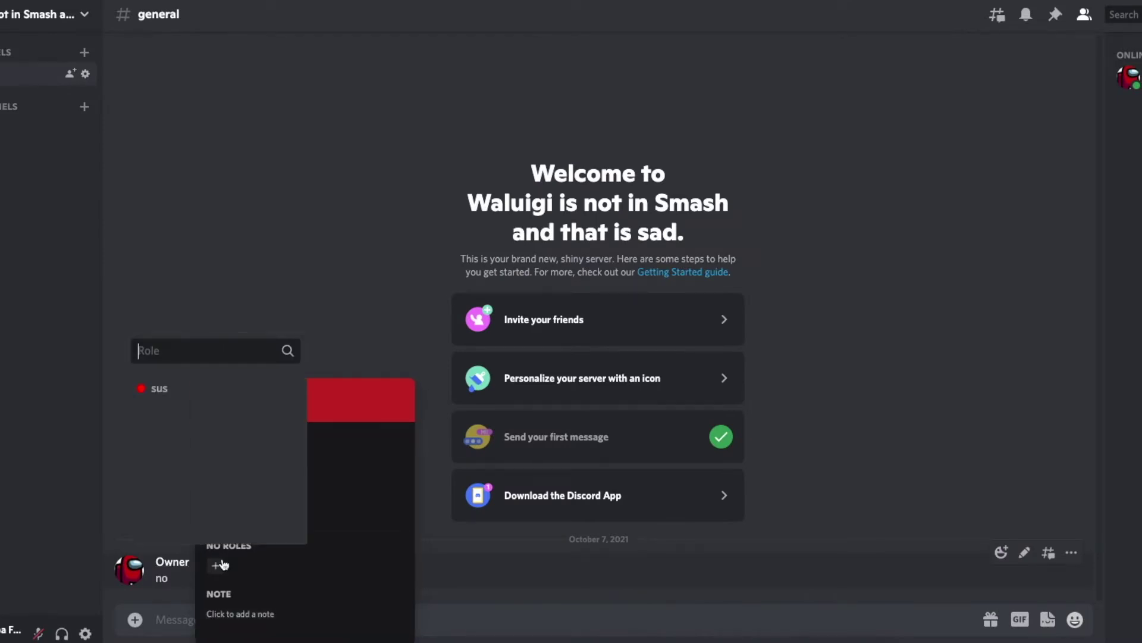
click(156, 396)
click(316, 479)
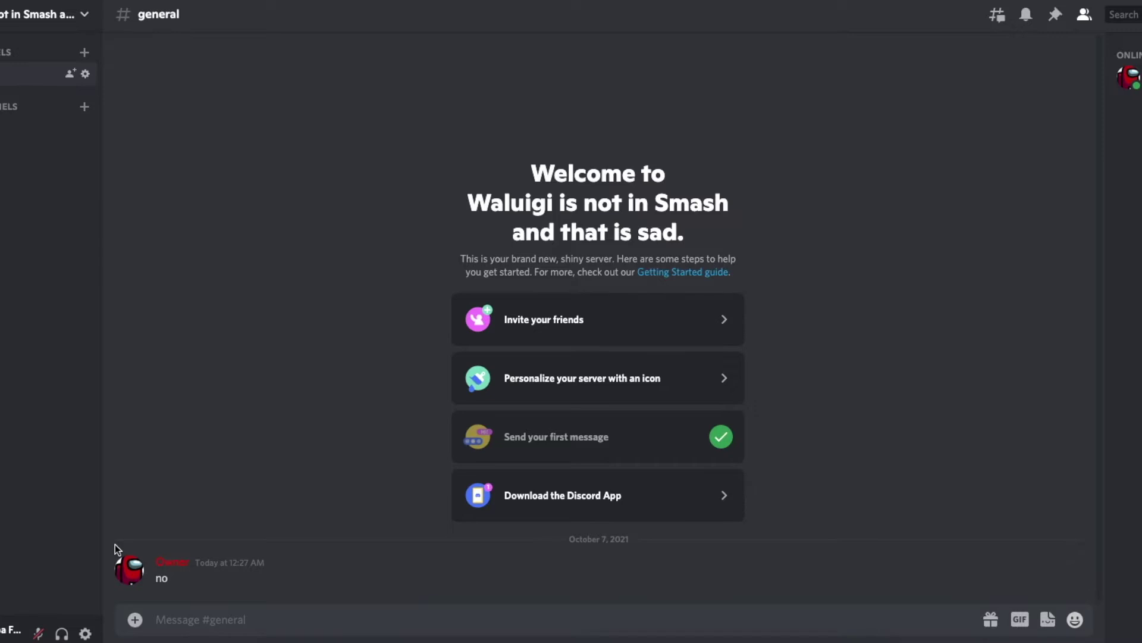
key(shift+super+4)
drag(112, 546, 272, 591)
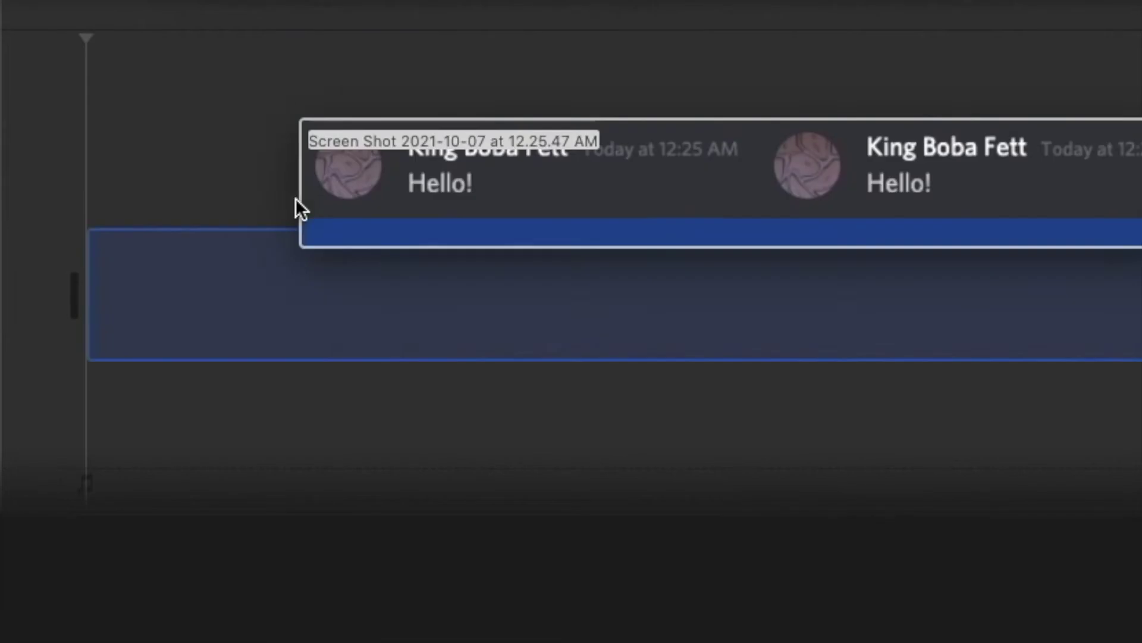
Switch to iMovie and place the "Hello!" message screenshot at the start of the timeline.
drag(295, 202, 131, 252)
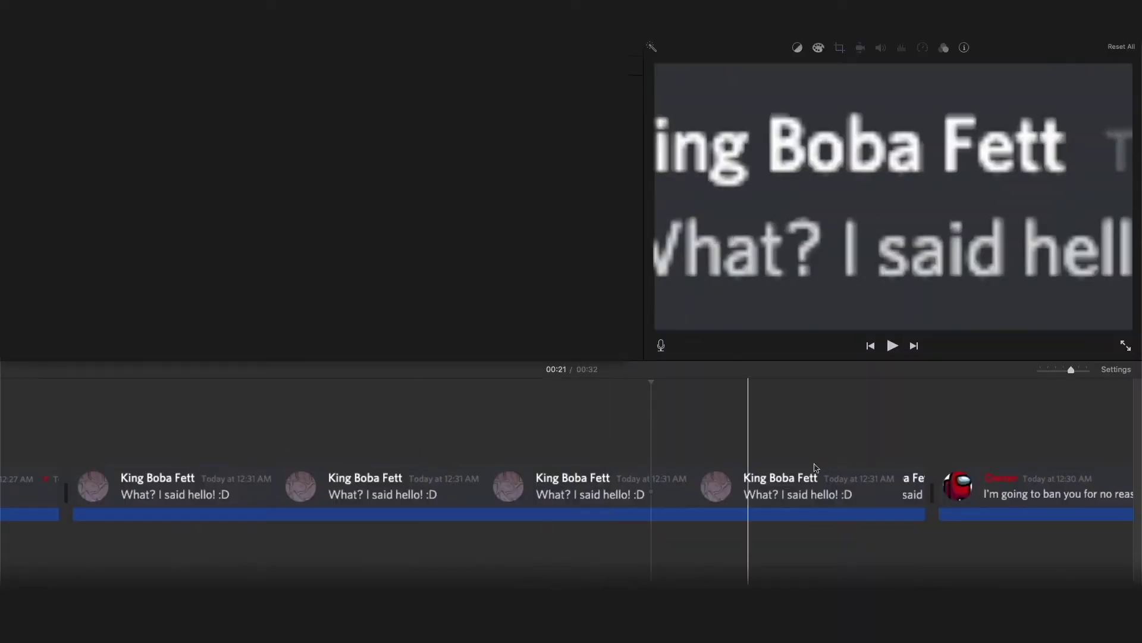
Set the cropping of the "I'm going to ban you for no reason." and "What? I said hello! :D" clips to Fit.
scroll(641, 450, left, 20)
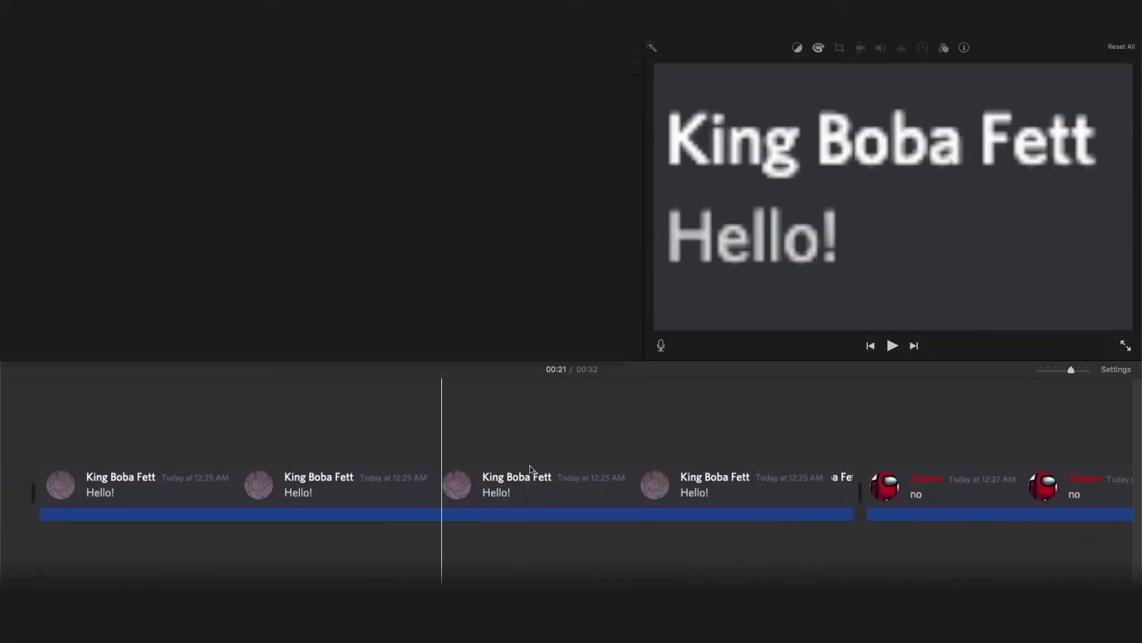
scroll(531, 470, right, 15)
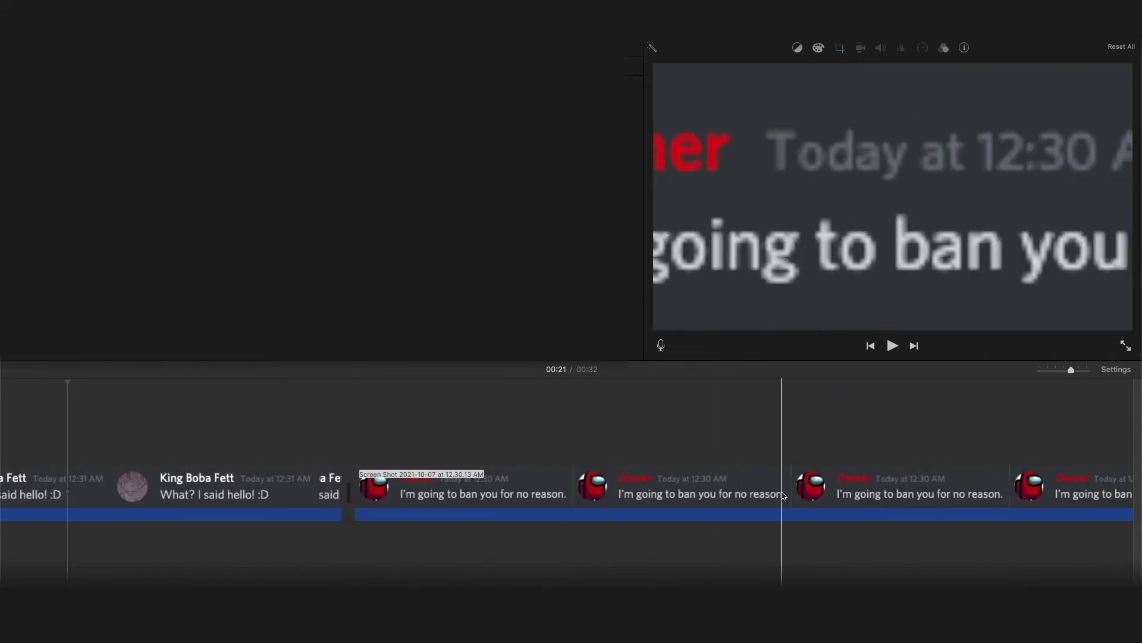
click(783, 496)
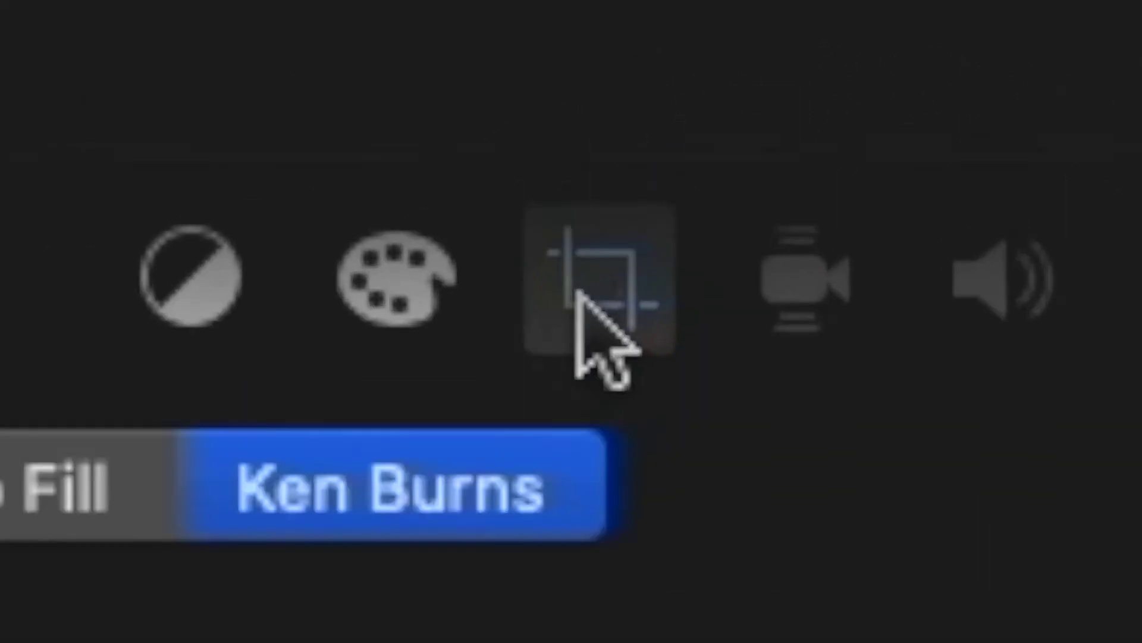
click(769, 69)
click(739, 69)
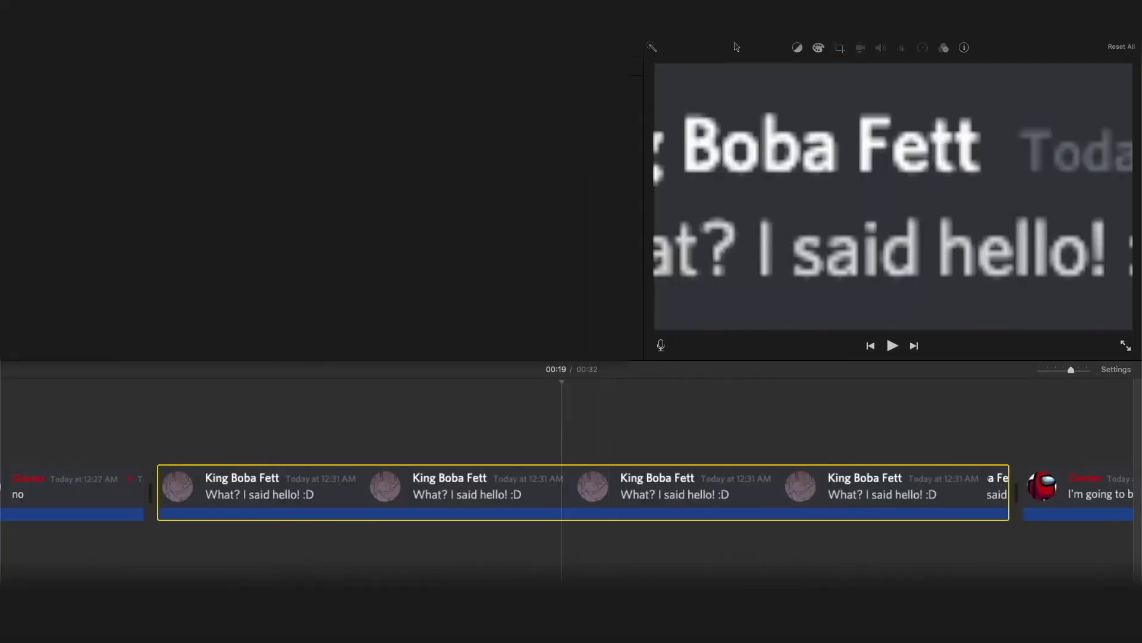
click(839, 47)
click(739, 69)
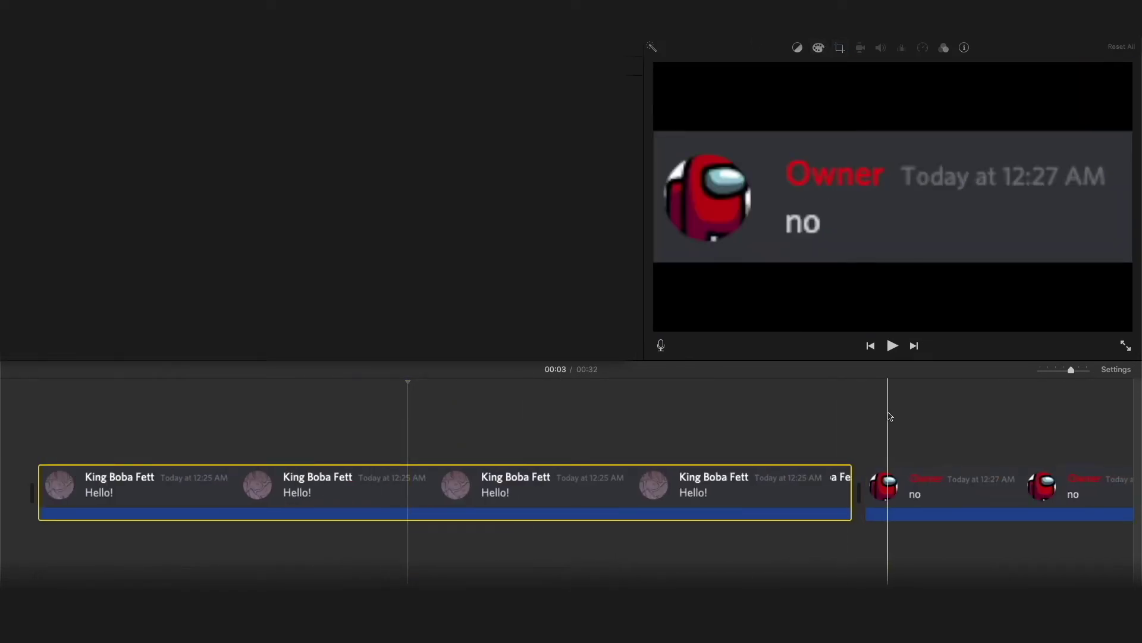
Shorten the "no" message clip in the timeline by trimming its end.
scroll(831, 421, right, 10)
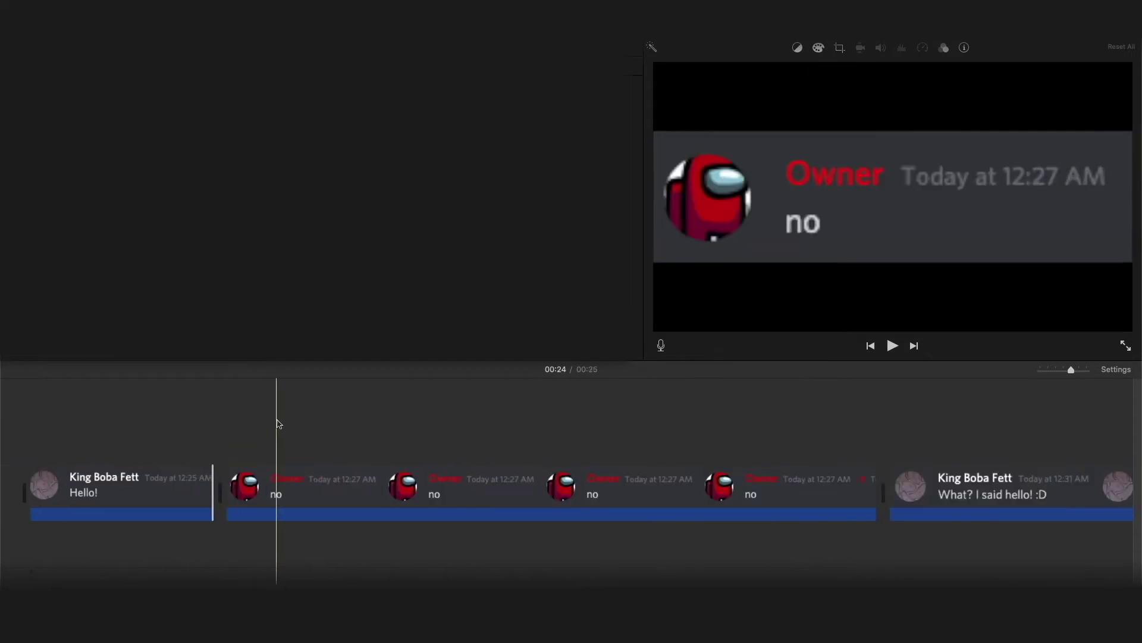
click(881, 504)
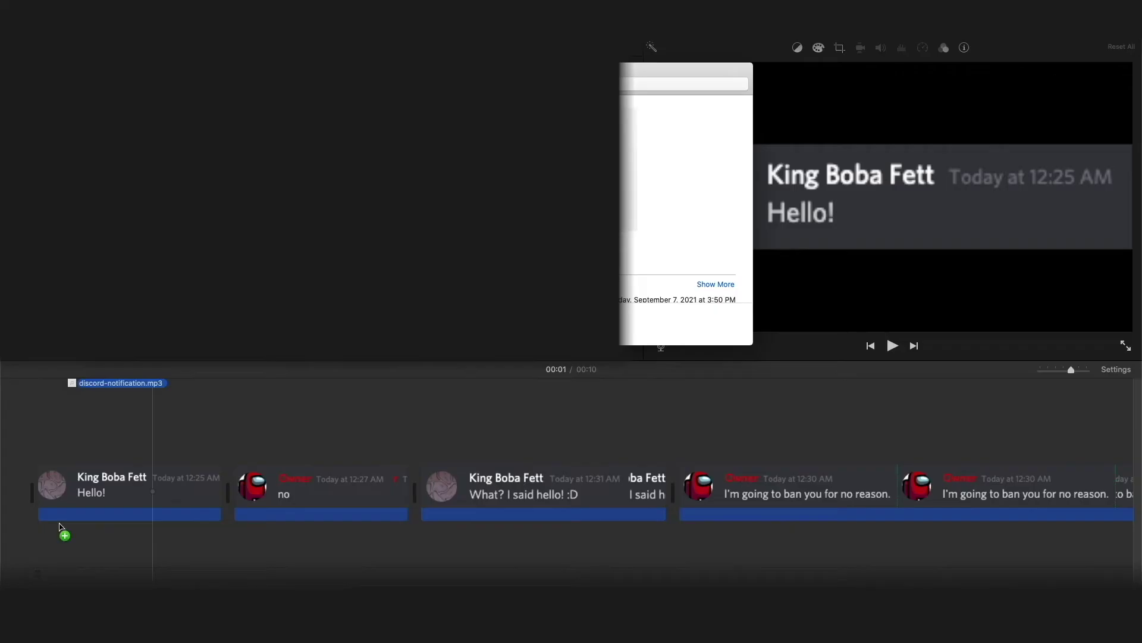
Add discord-notification.mp3 under the "Hello!" clip and the Wallpaper music track from the start of the timeline.
mouse_move(61, 530)
mouse_down()
mouse_move(27, 533)
mouse_move(52, 541)
mouse_up()
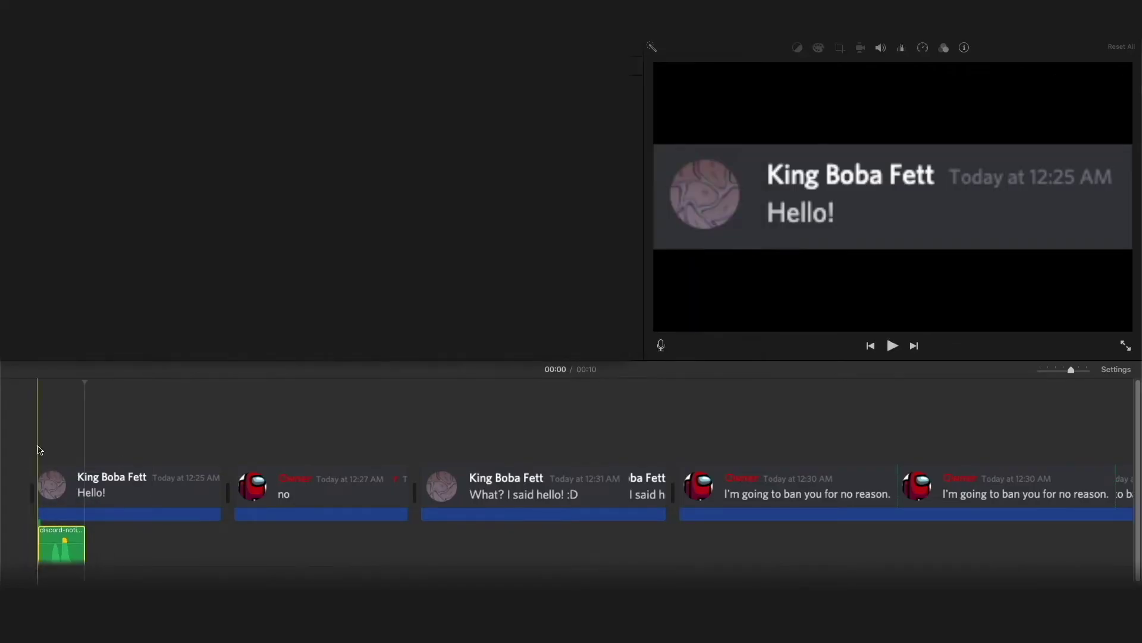
key(space)
key(space)
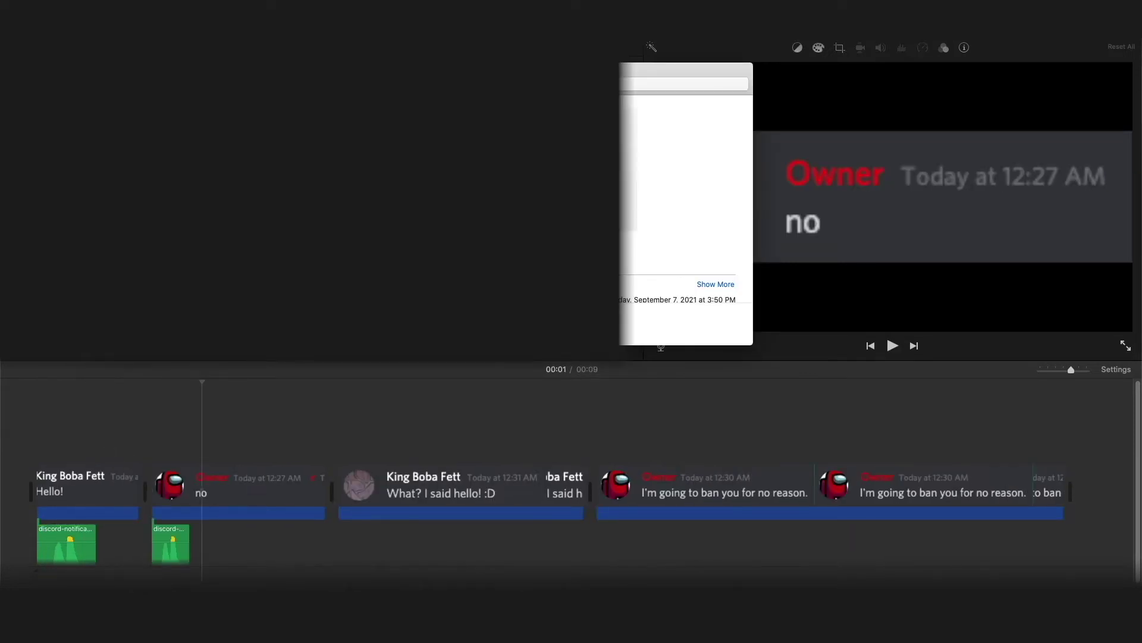
drag(167, 363, 18, 537)
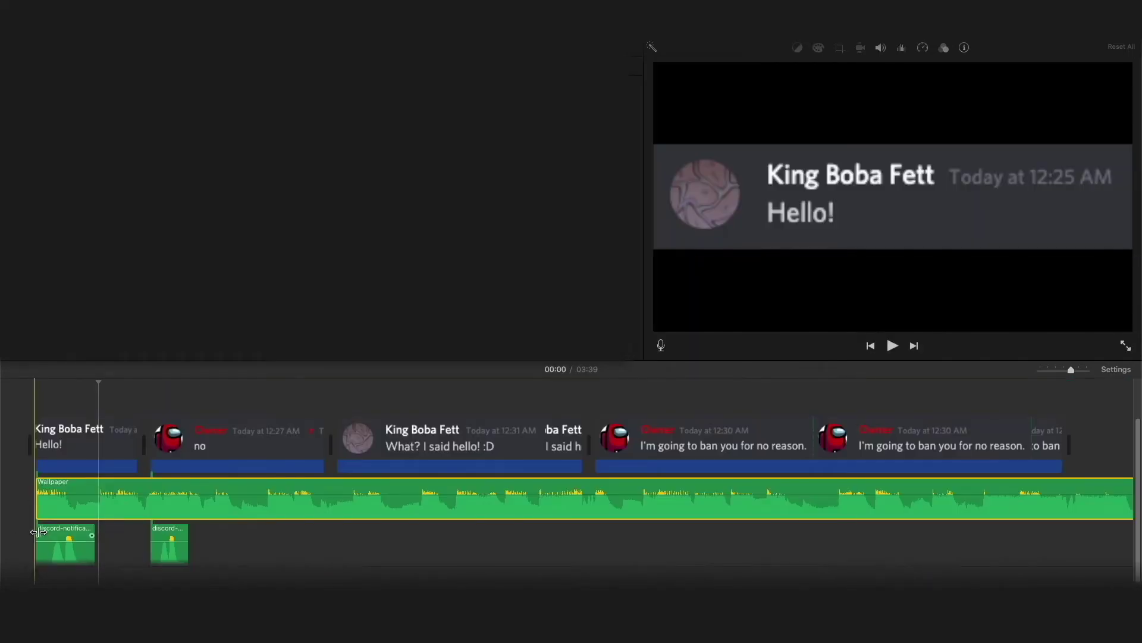
Trim the start of the notification sound under the "Hello!" clip and lower the volume of the Wallpaper music track.
drag(38, 532, 51, 531)
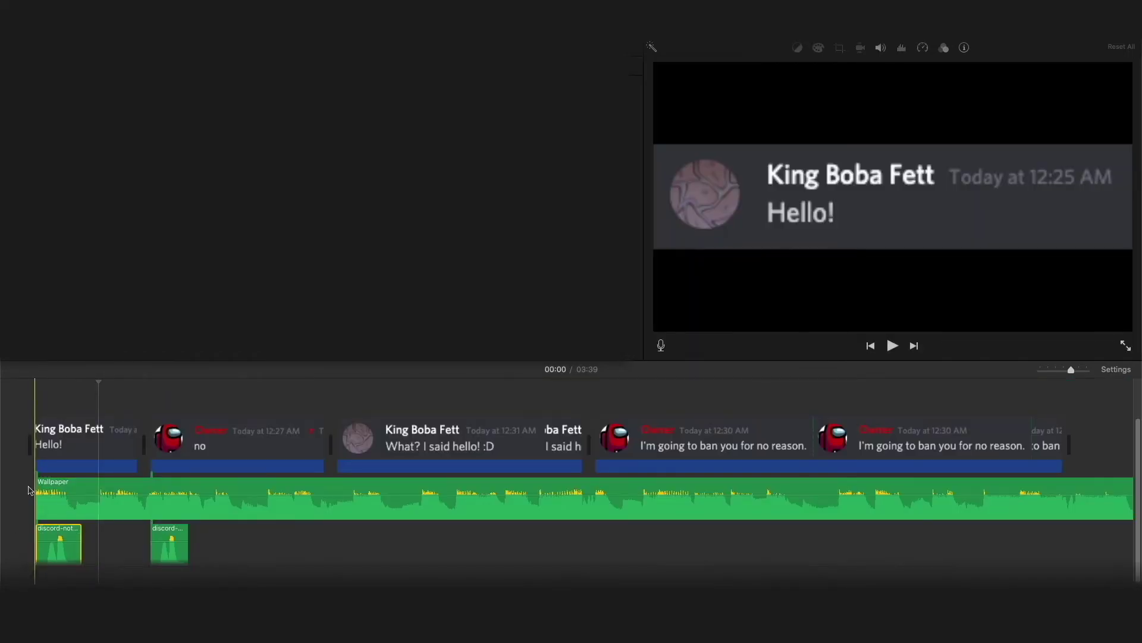
drag(116, 482, 161, 454)
key(space)
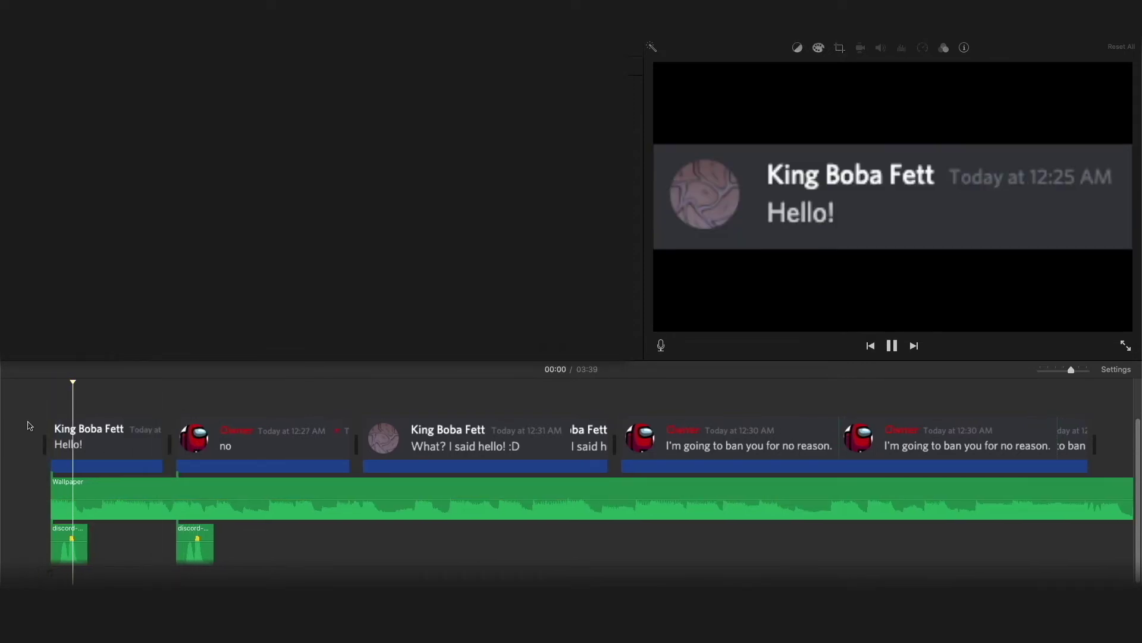
key(space)
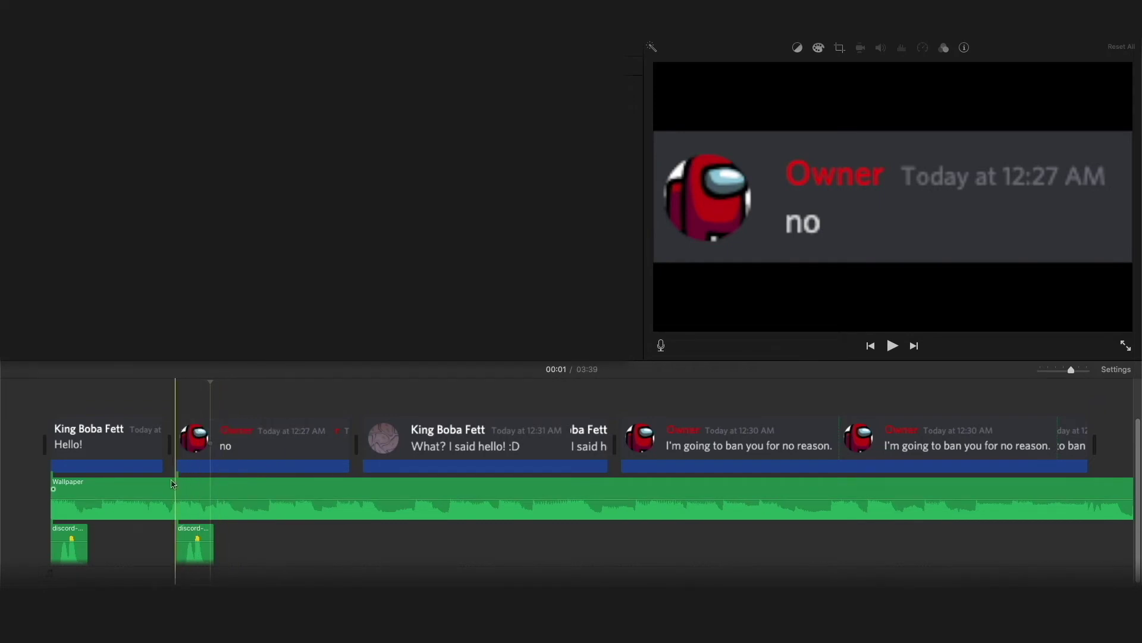
Split the Wallpaper track at the start of the "no" clip and move its second part under the "What? I said hello! :D" clip.
click(172, 485)
scroll(173, 484, right, 1)
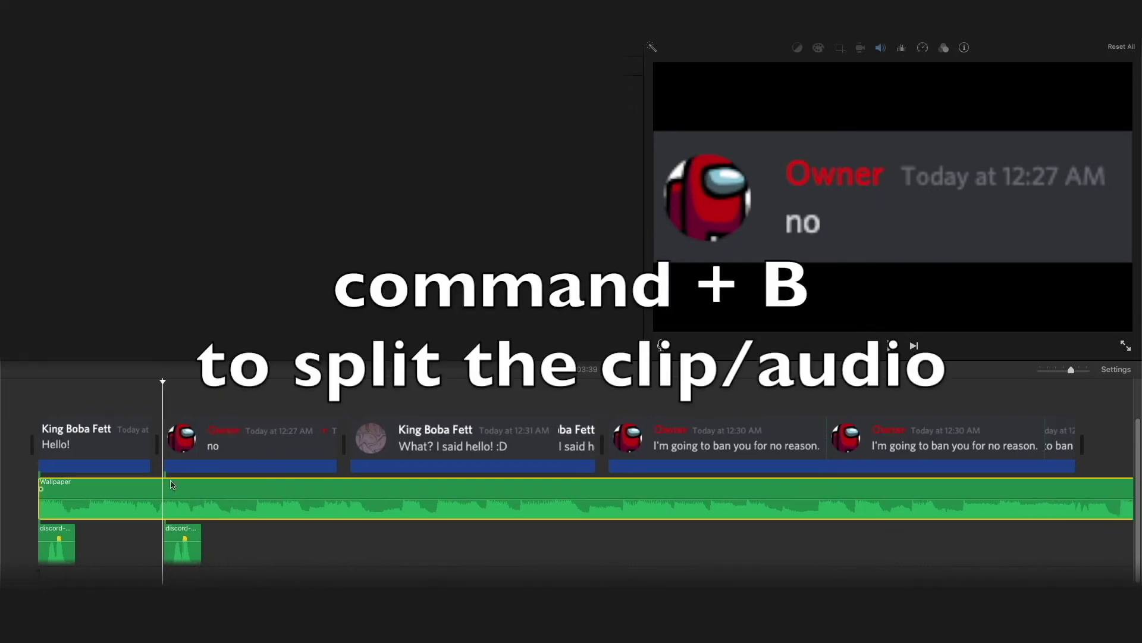
key(super+b)
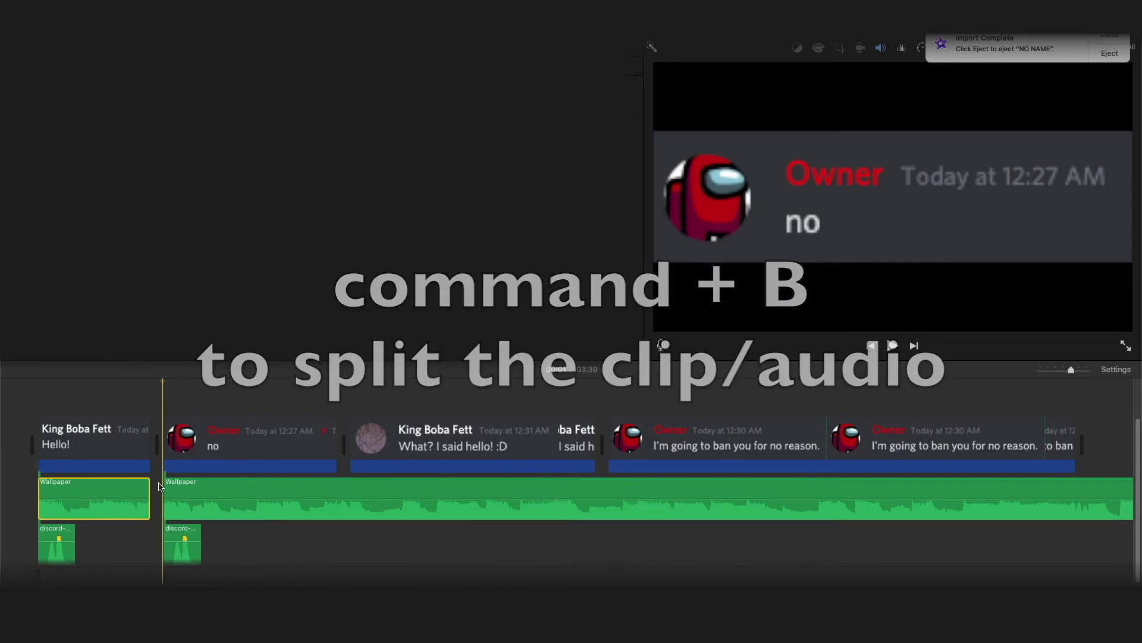
drag(169, 486, 364, 485)
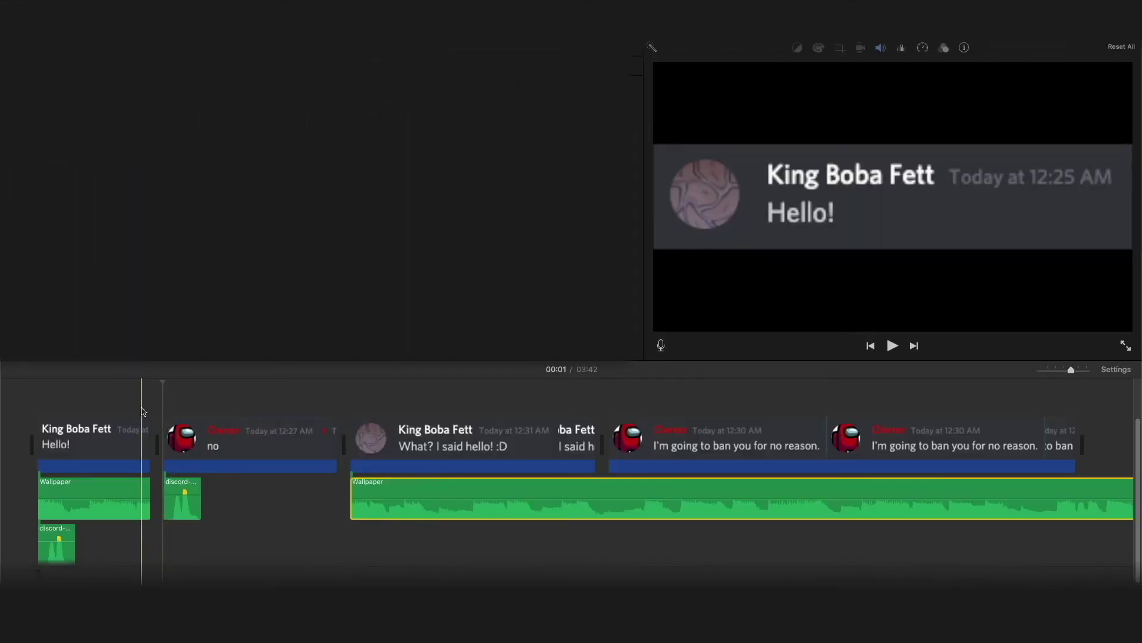
click(143, 413)
key(space)
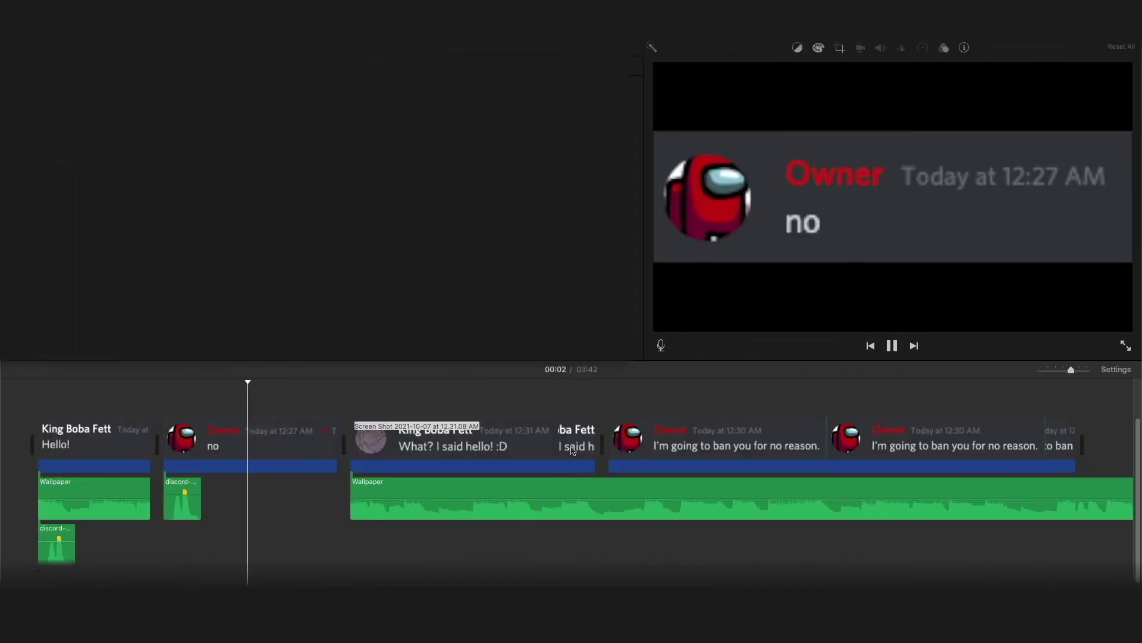
key(space)
Add the Discord notification and the Dramatic_Boom_-_Sound_Effect.mp3 under the "I'm going to ban you for no reason." clip.
key(super+z)
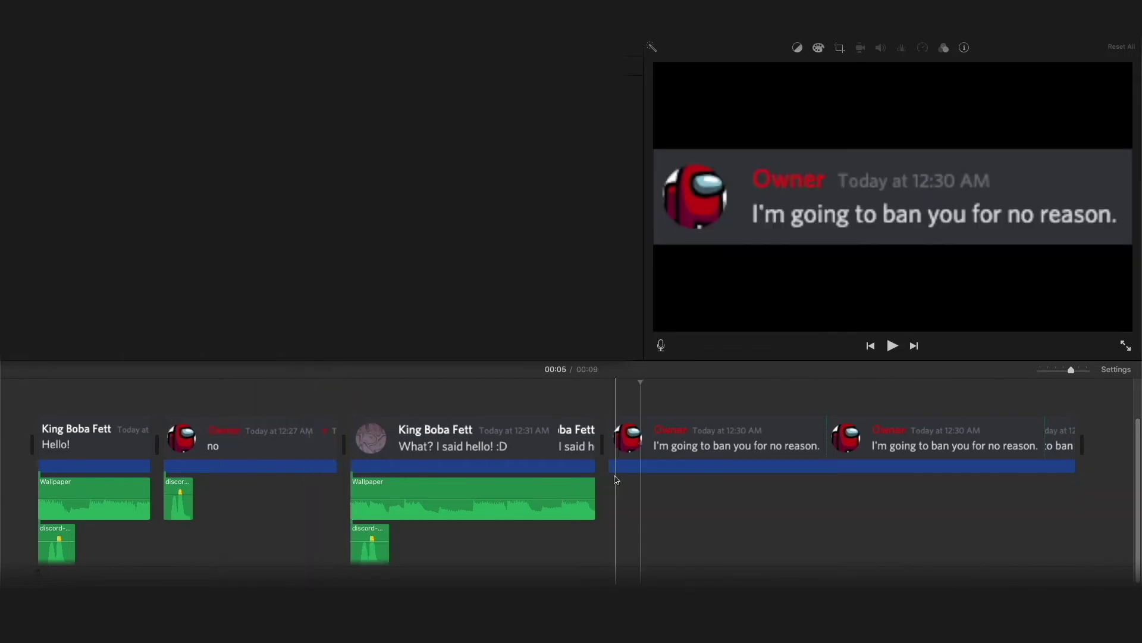
key(super+v)
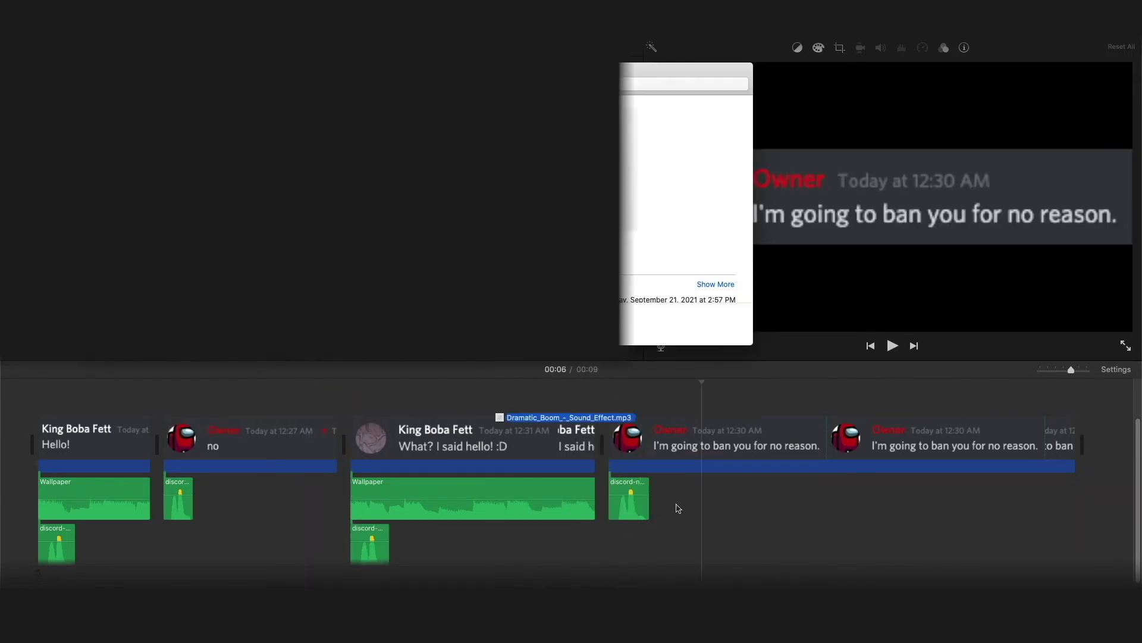
drag(675, 504, 709, 494)
key(space)
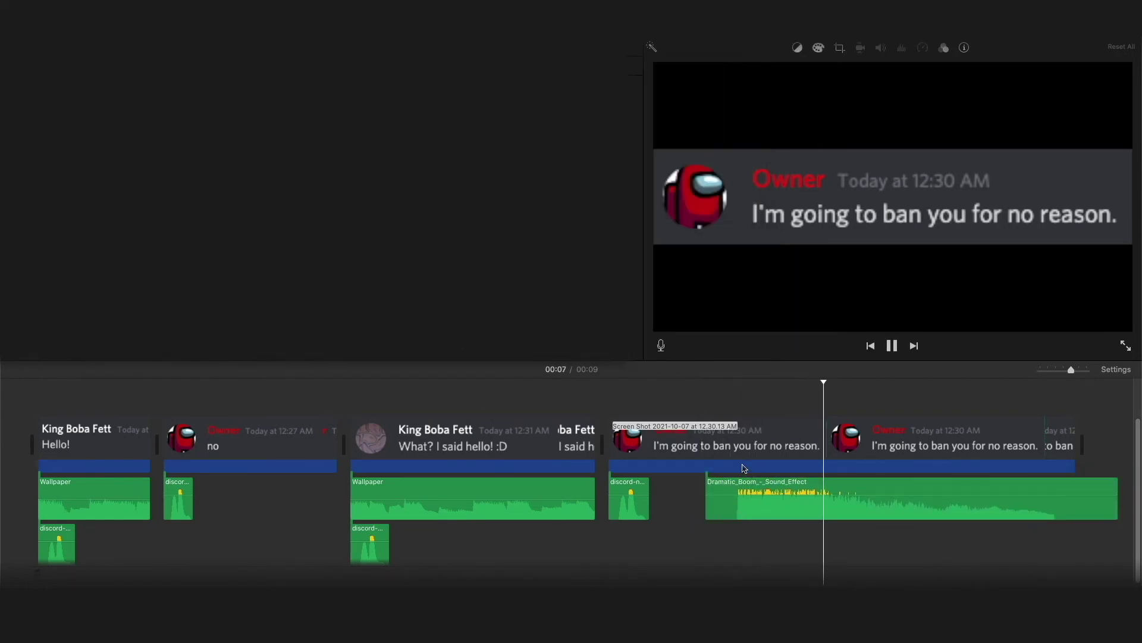
key(space)
Split the "I'm going to ban you for no reason." clip where the dramatic boom hits, and split its second part again to shorten it.
click(736, 447)
key(super+b)
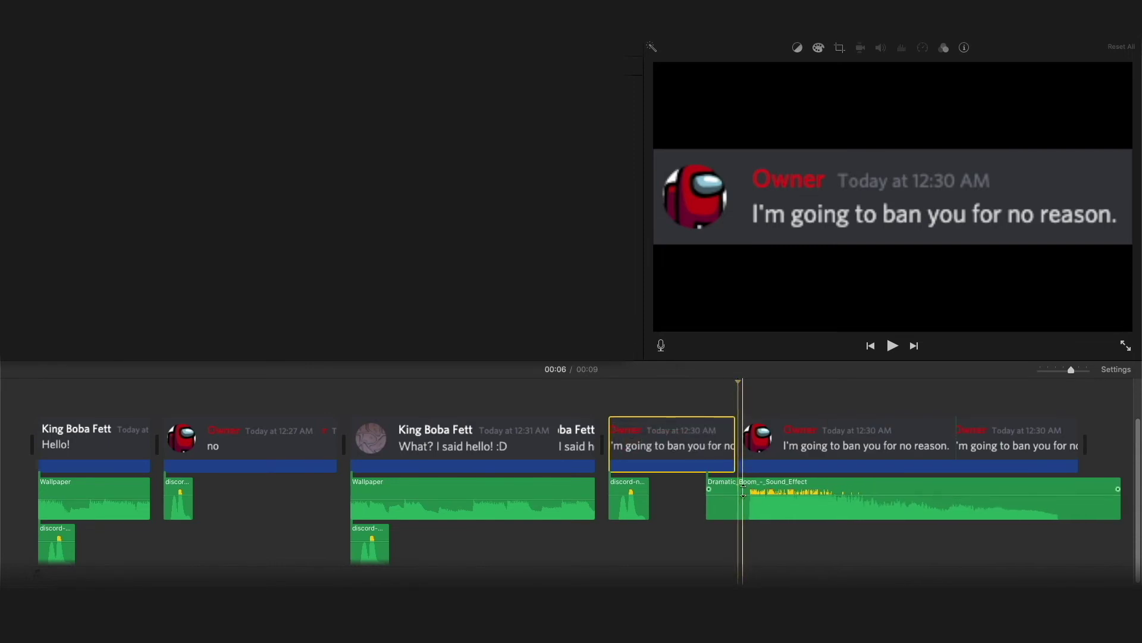
key(space)
key(space)
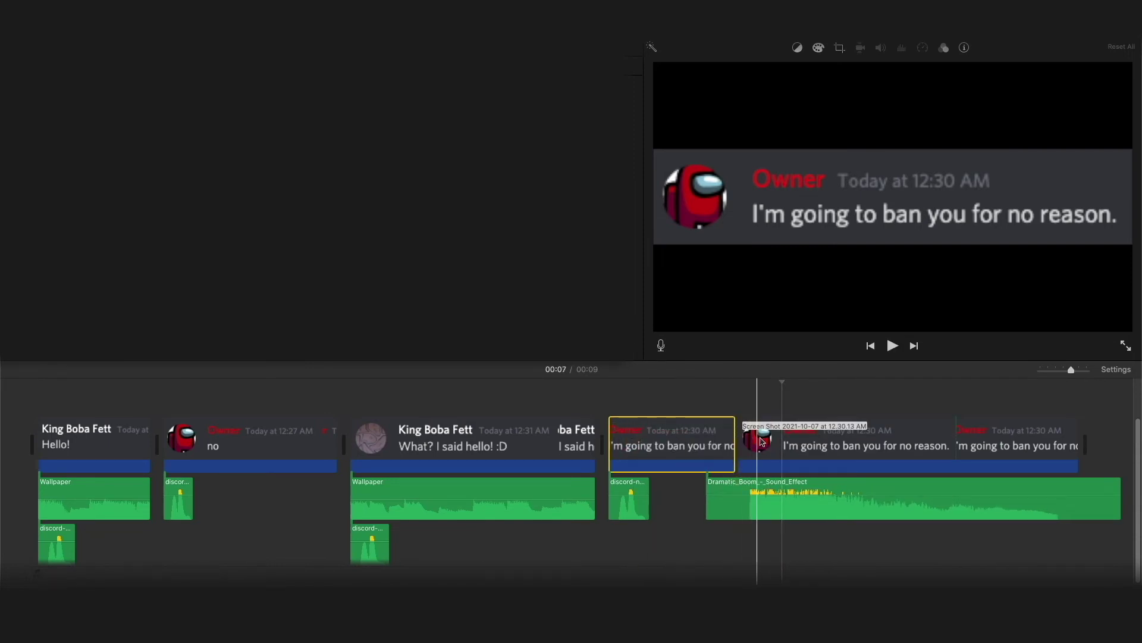
click(809, 439)
key(super+b)
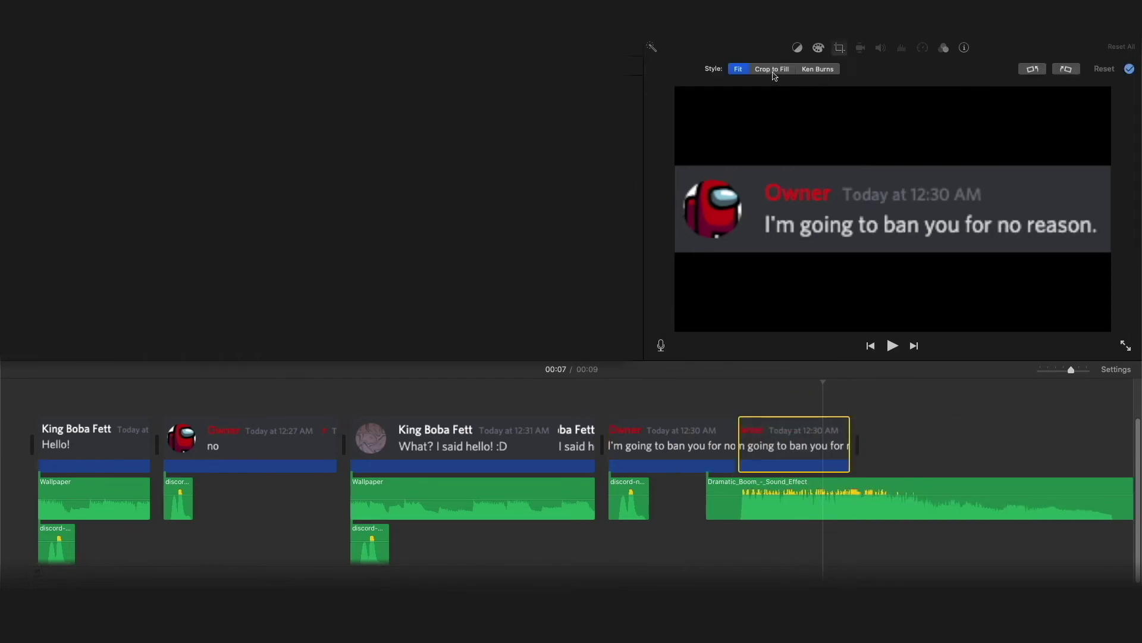
Set the second "I'm going to ban you" clip to Crop to Fill, framed closely on the word "ban".
click(772, 69)
drag(1036, 199, 924, 199)
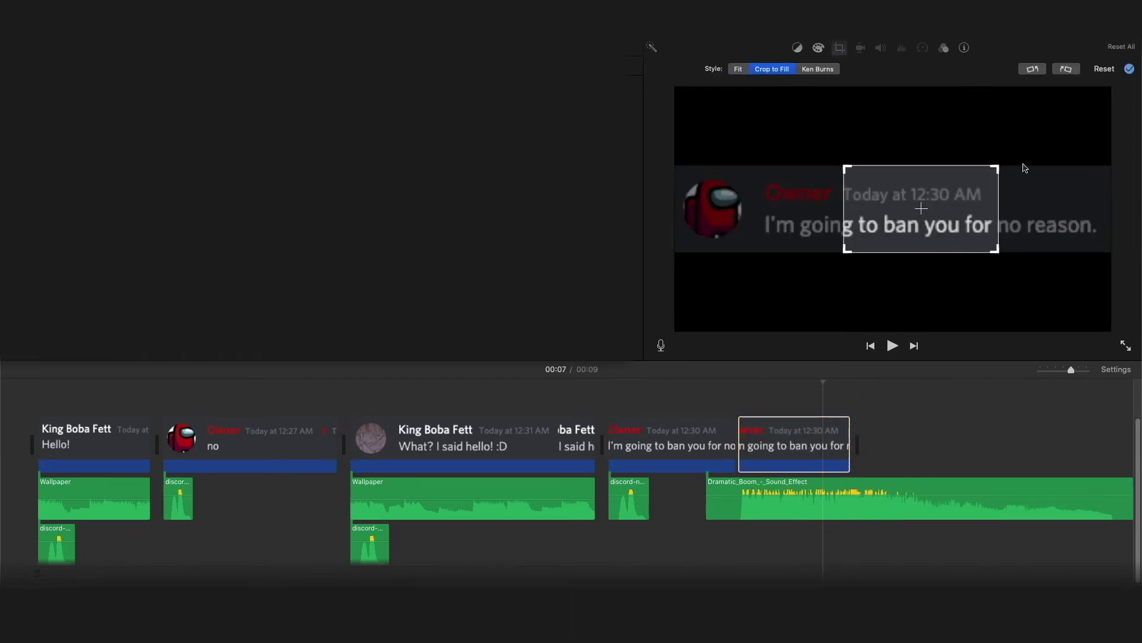
drag(996, 167, 915, 230)
click(757, 401)
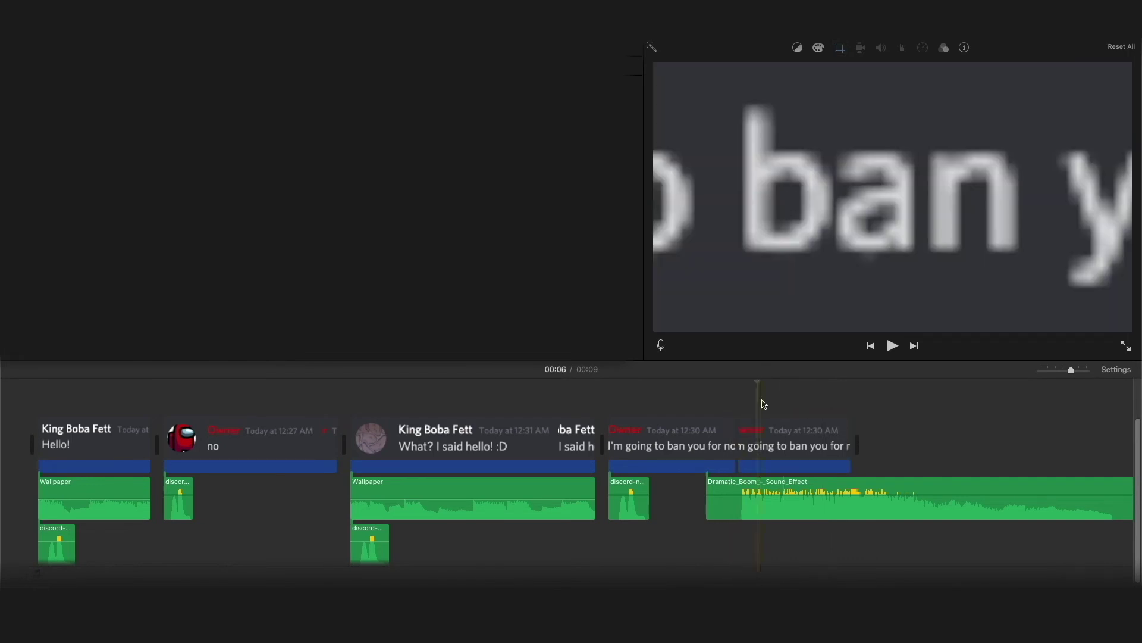
key(space)
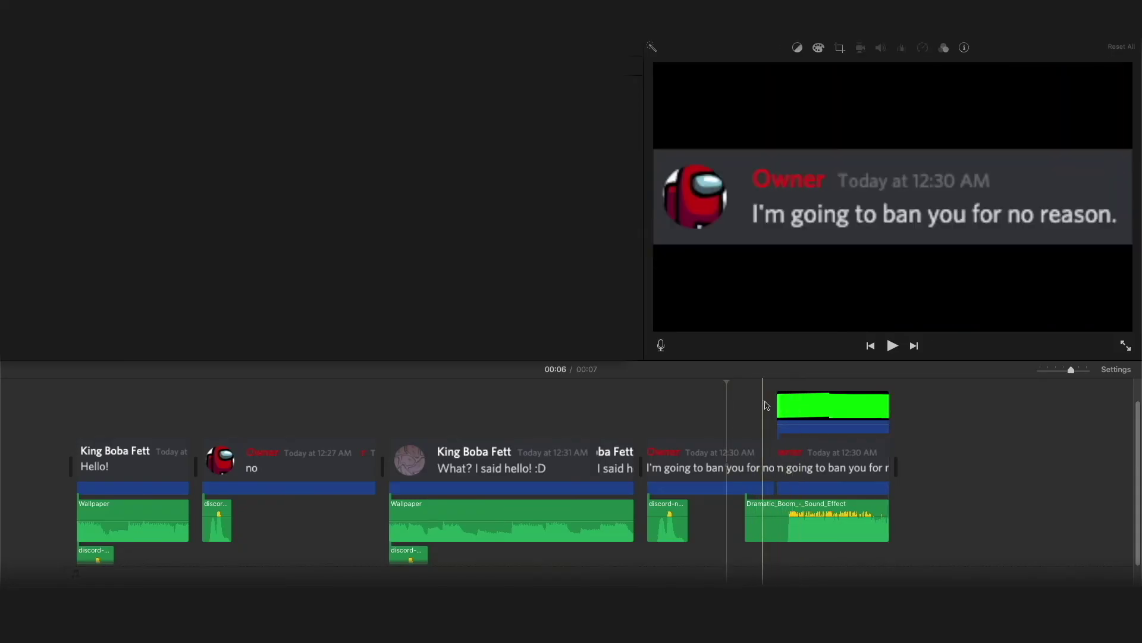
Add the echoed-bark-drop_F#_major sound partway under the "no" clip and check its timing by playback.
scroll(456, 409, down, 2)
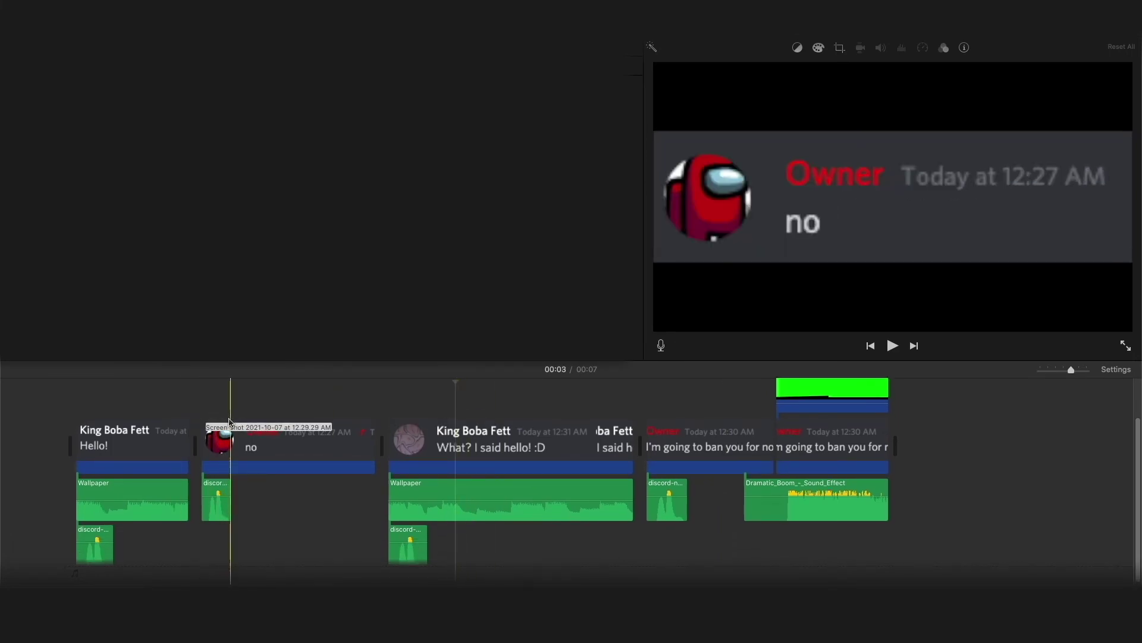
key(space)
key(space)
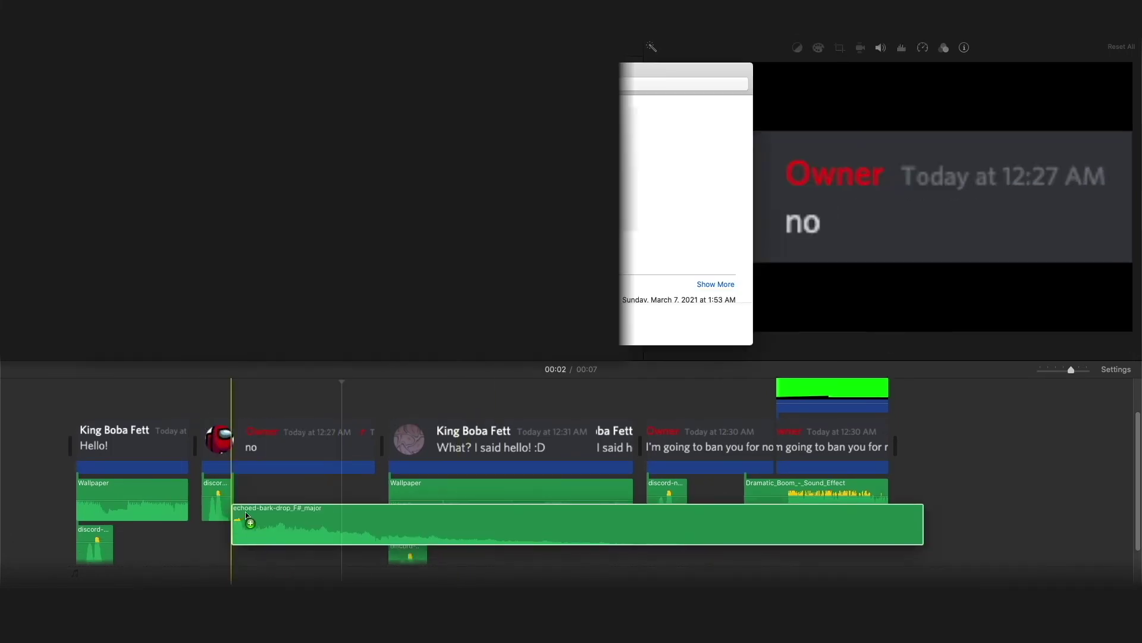
drag(249, 517, 268, 455)
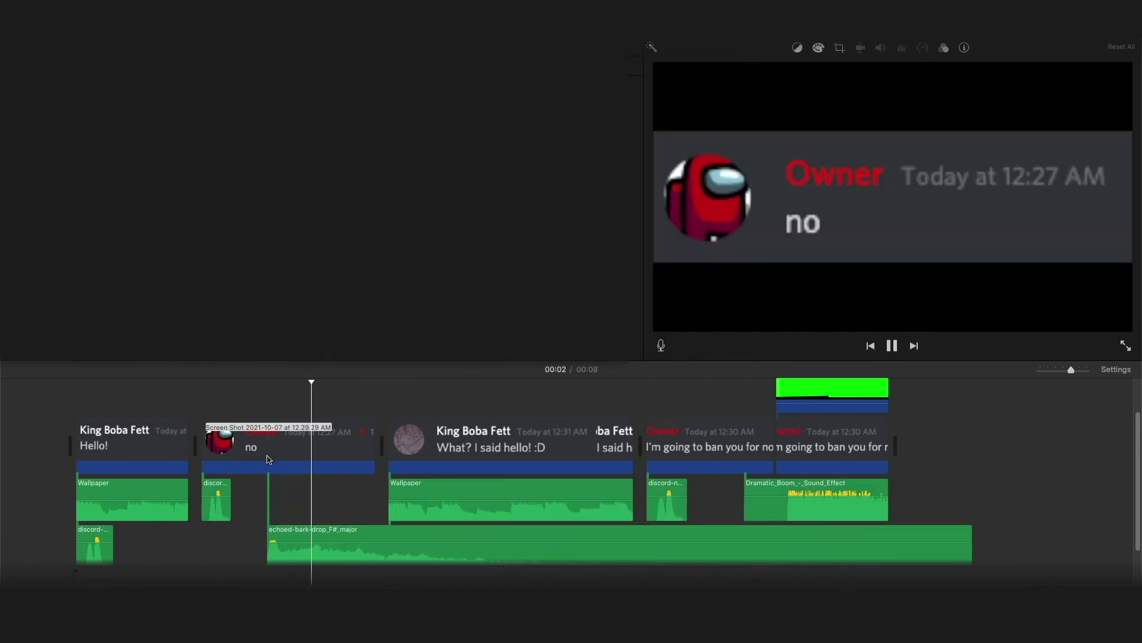
key(space)
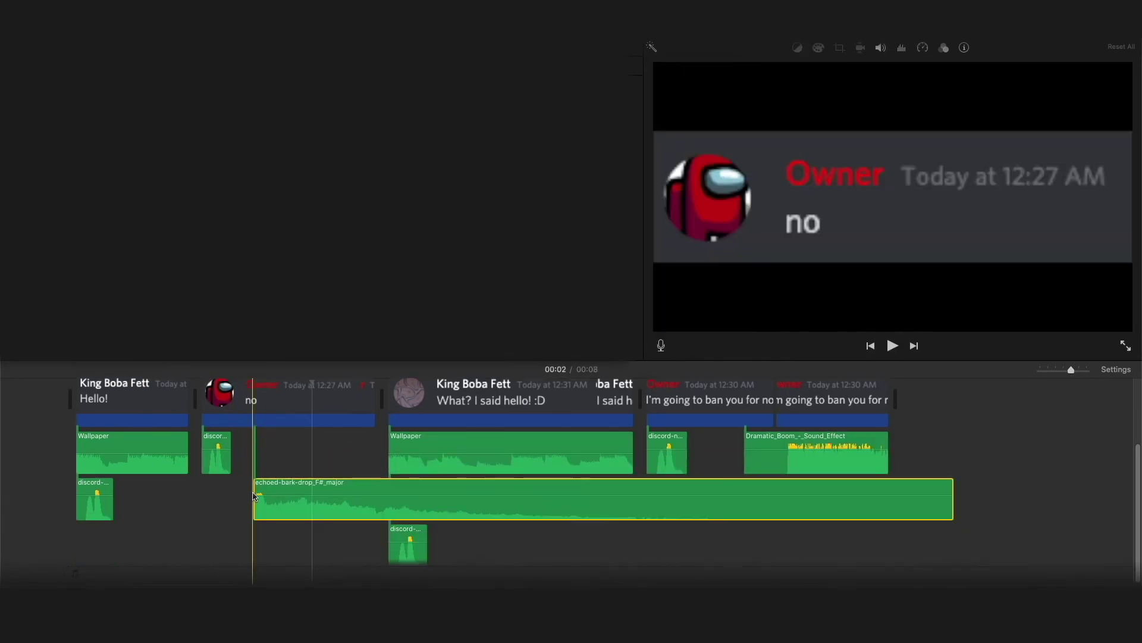
key(space)
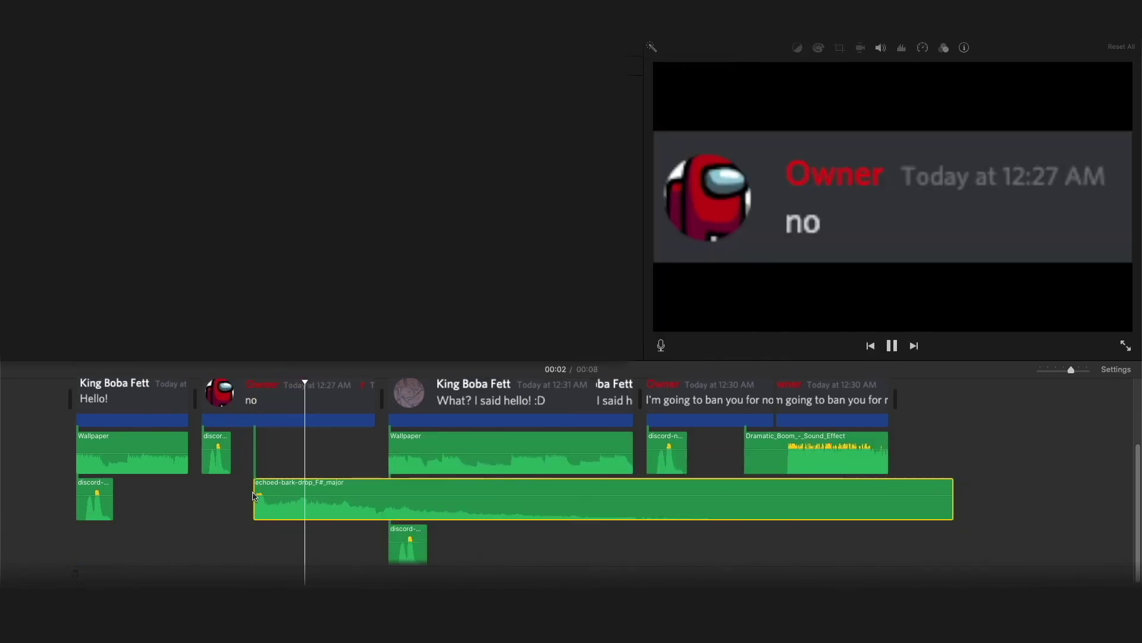
key(space)
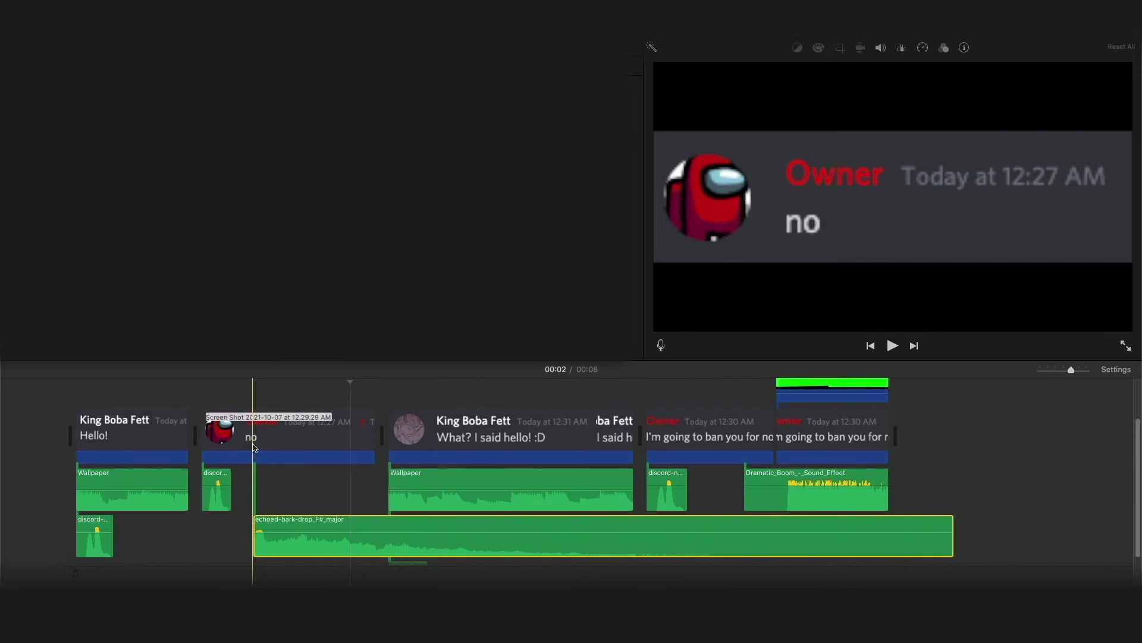
Split the "no" clip at the point where the echoed bark drop sound begins.
click(254, 449)
key(super+b)
click(243, 399)
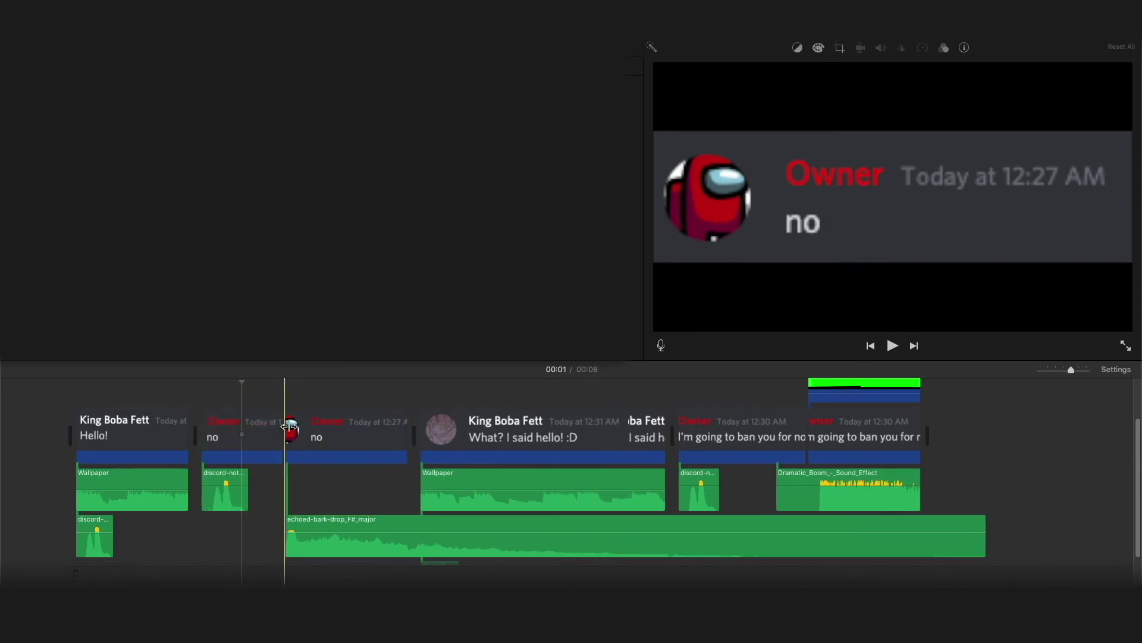
key(space)
key(space)
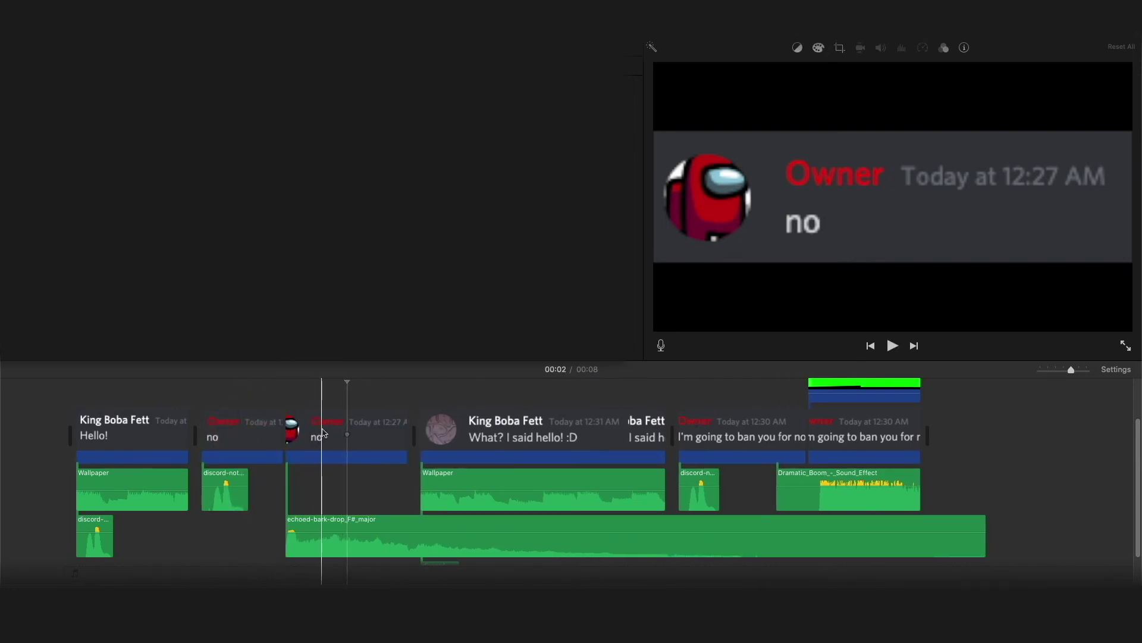
Split the remaining "no" clip on the beats of the bark drop sound into three similar pieces and preview them.
key(space)
key(space)
click(328, 430)
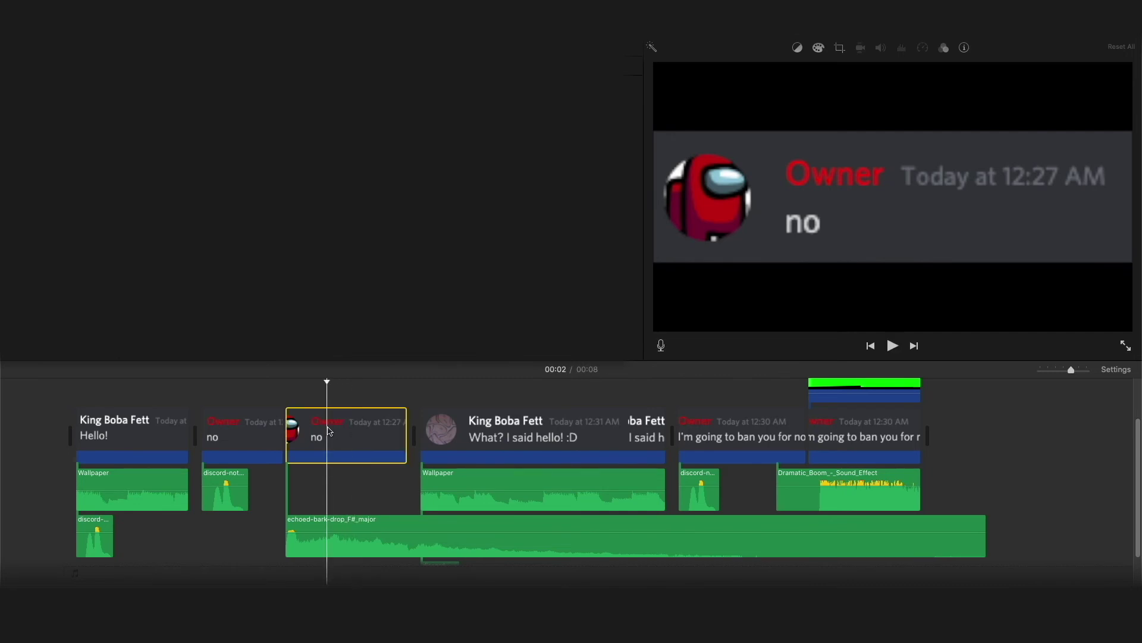
key(super+b)
key(space)
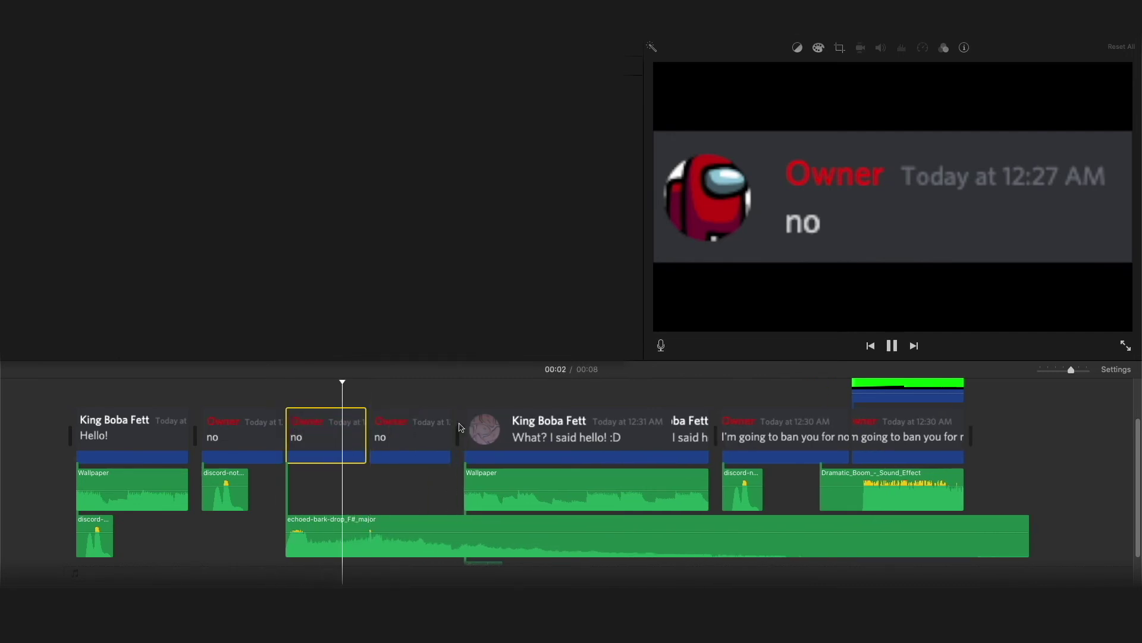
key(super+v)
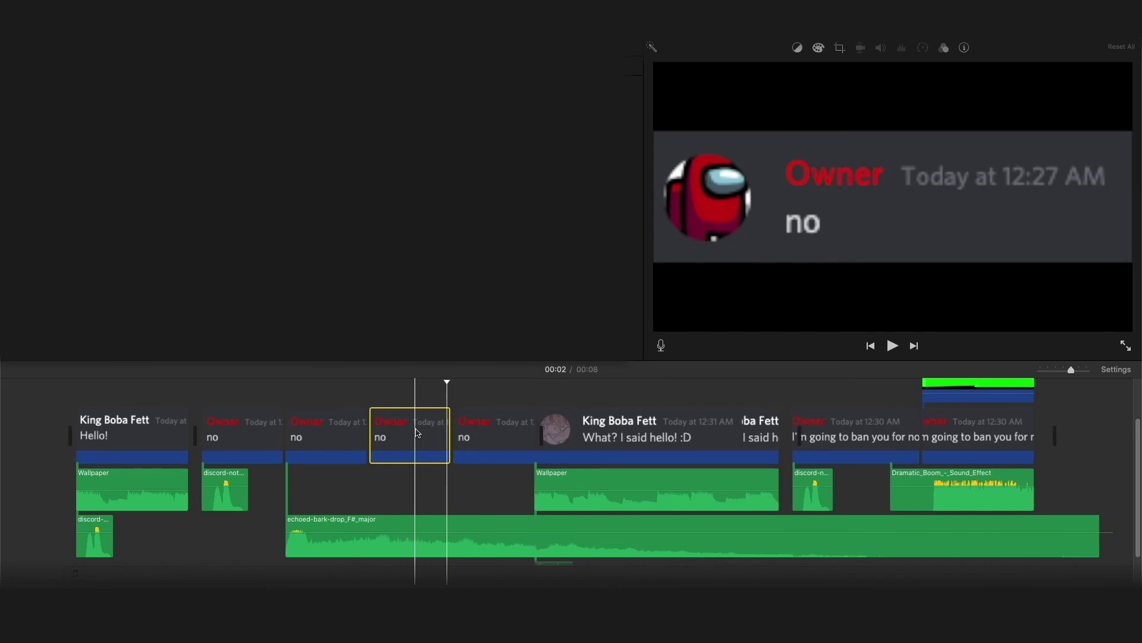
click(436, 395)
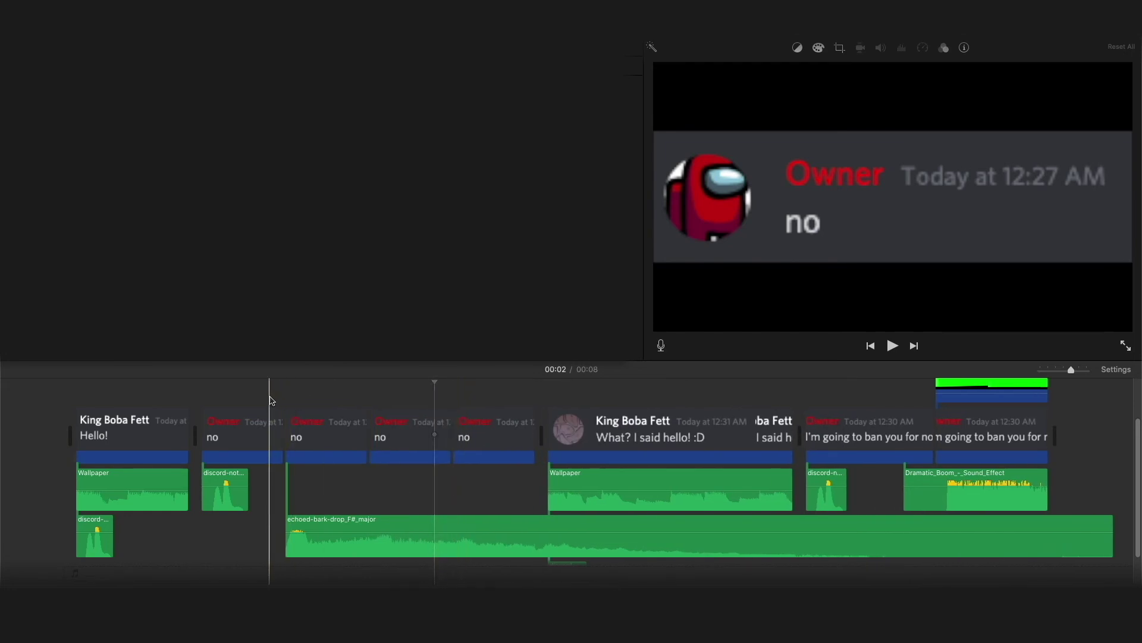
key(space)
key(space)
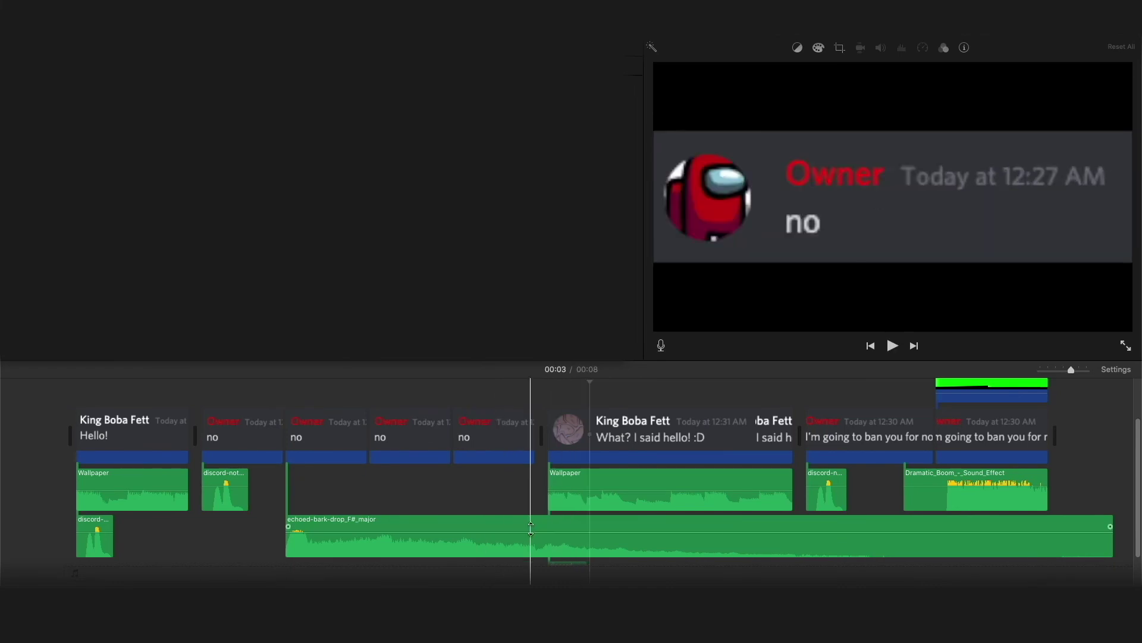
Split the echoed-bark-drop audio near the end of the last "no" clip and delete the remainder.
click(547, 529)
key(super+b)
click(557, 530)
key(Delete)
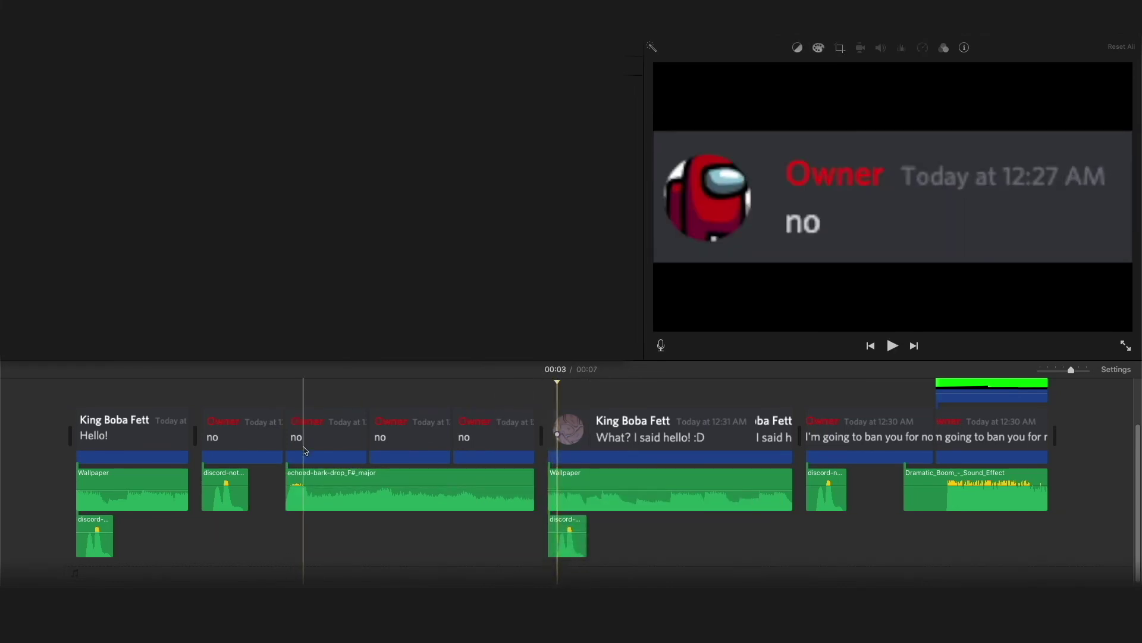
Apply Ken Burns to the second "no" clip, with the start and end frames tight around the word "no".
click(304, 451)
click(840, 48)
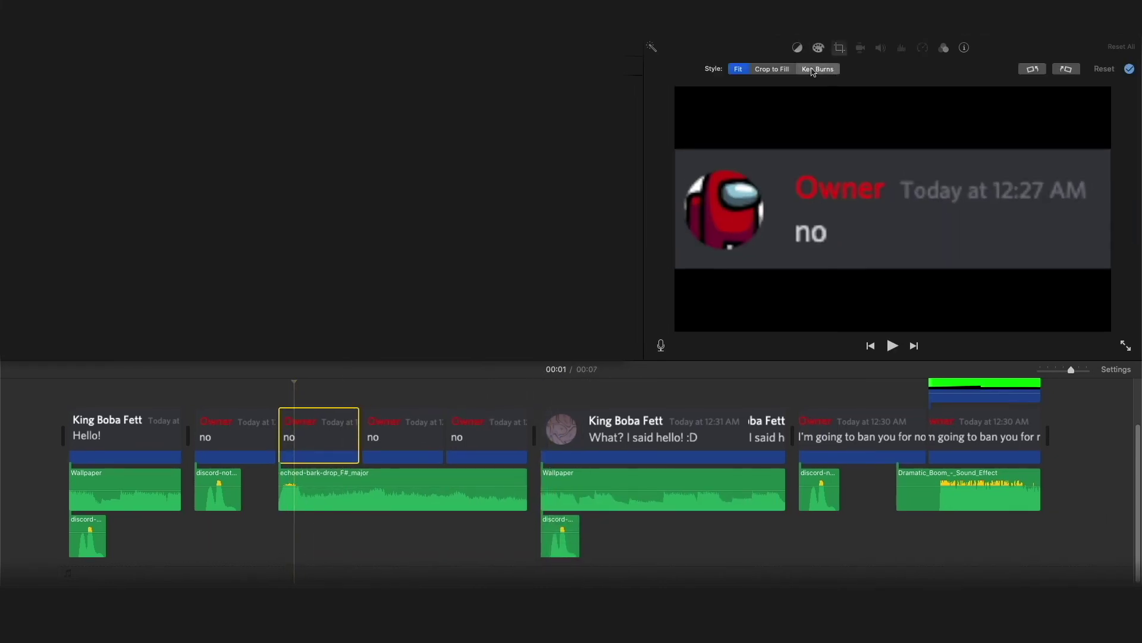
click(817, 69)
click(699, 166)
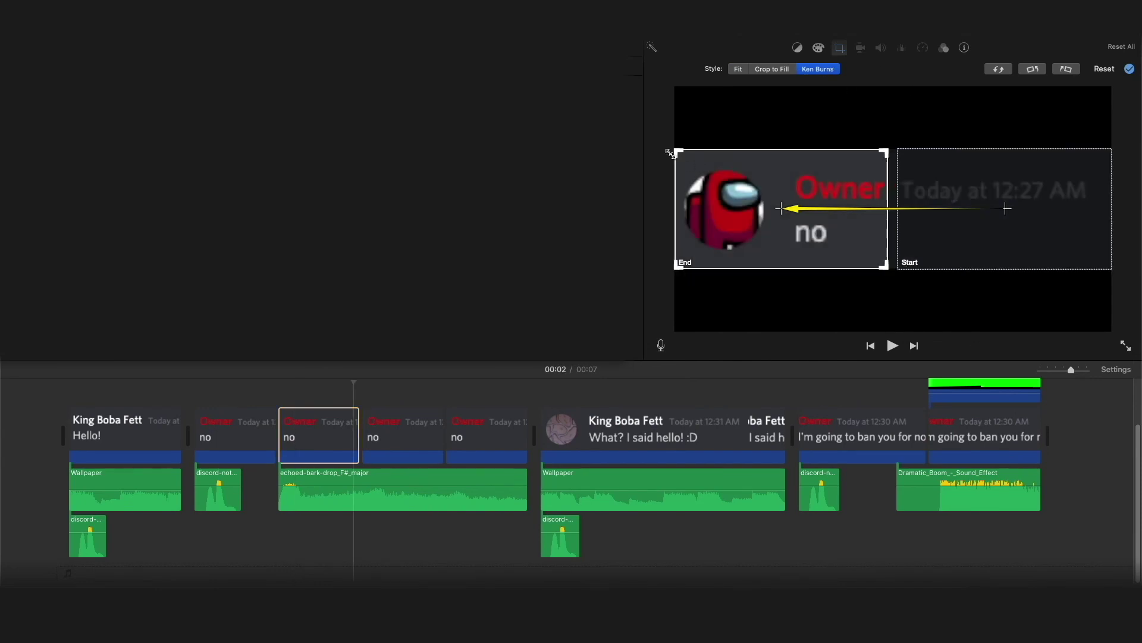
drag(676, 151, 791, 233)
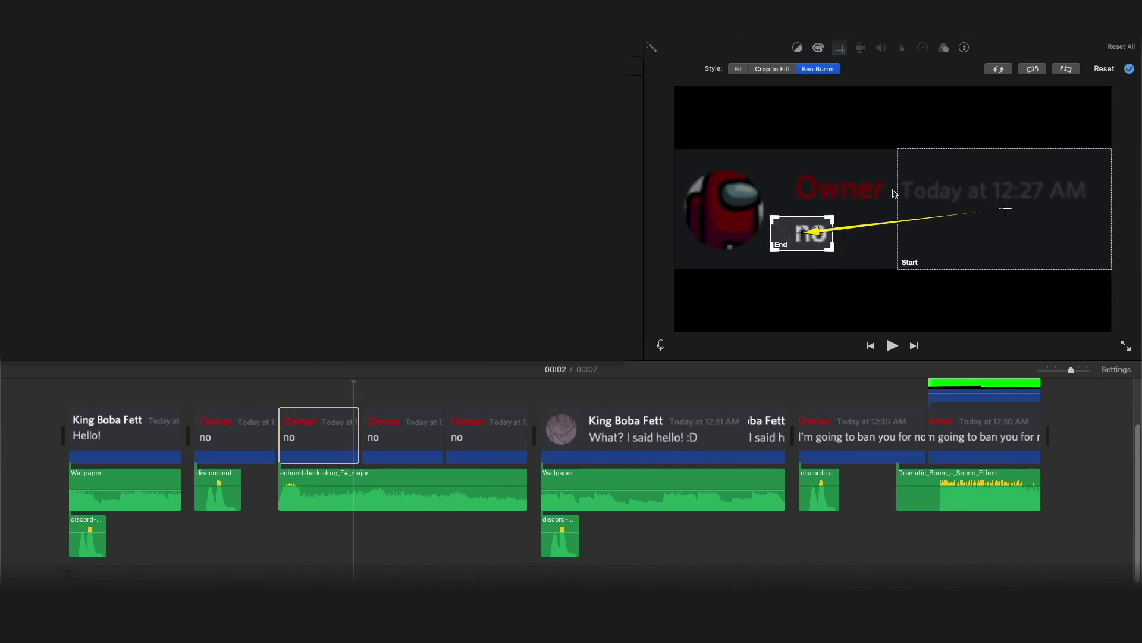
click(914, 166)
drag(899, 149, 802, 238)
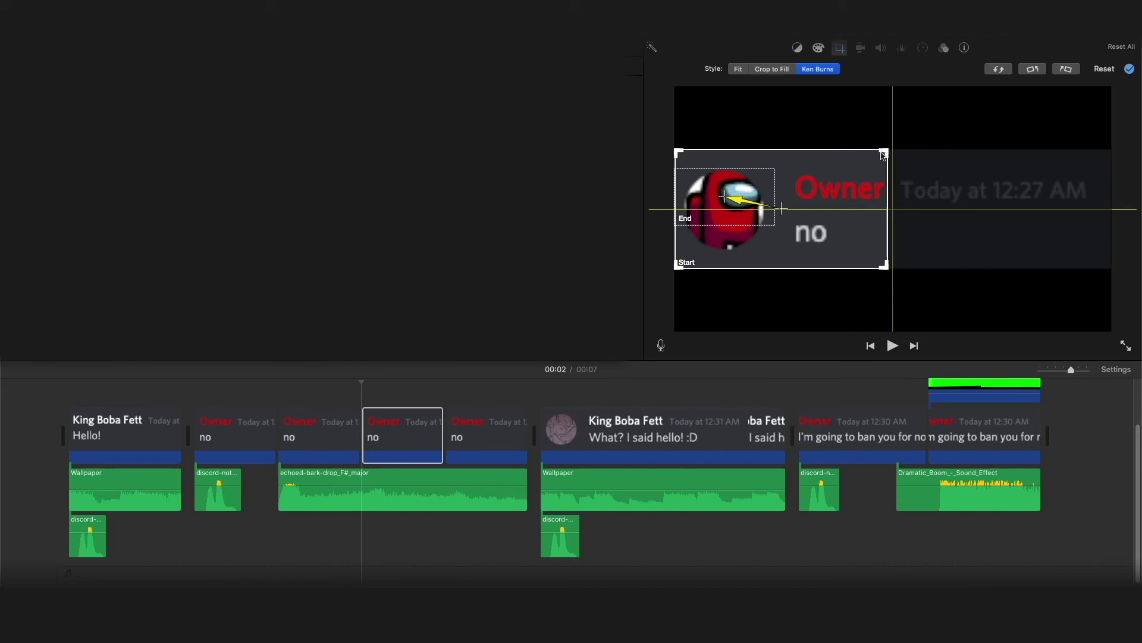
Frame the Ken Burns effect on the red avatar in the third "no" clip and on the word "Owner" in the fourth.
drag(887, 150, 736, 229)
click(520, 426)
click(1005, 209)
drag(1110, 150, 882, 197)
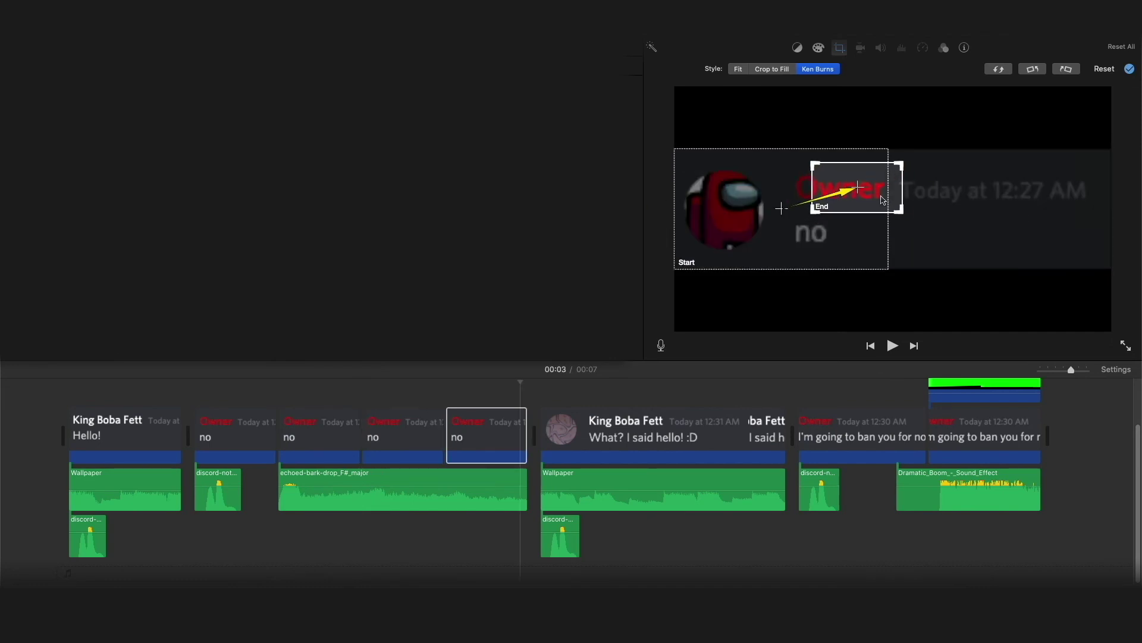
click(862, 156)
drag(887, 150, 781, 211)
drag(773, 223, 849, 170)
Fine-tune the Ken Burns framing of the word "no" in the second "no" clip and return the playhead to the timeline's start.
click(297, 434)
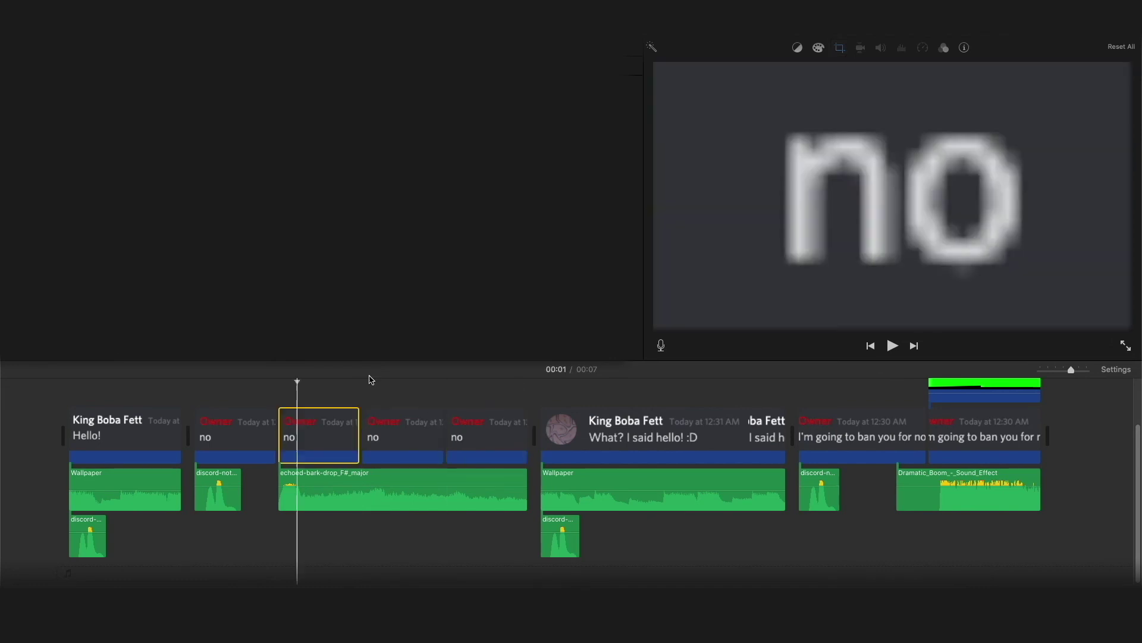
click(839, 47)
drag(808, 236, 805, 237)
drag(804, 235, 803, 235)
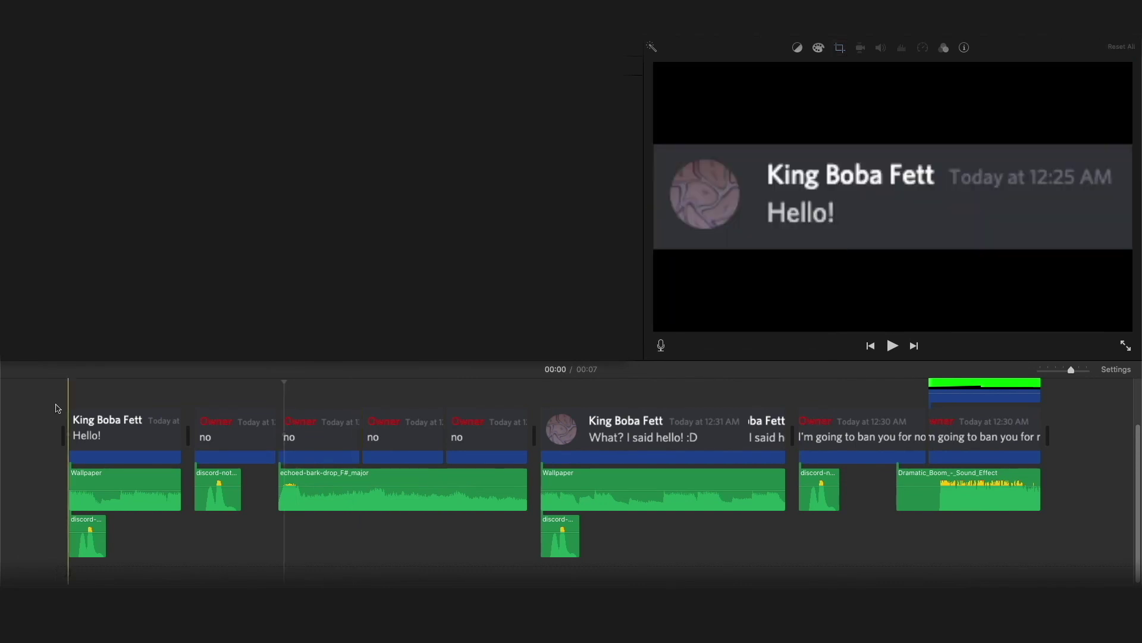
click(55, 405)
scroll(32, 399, up, 1)
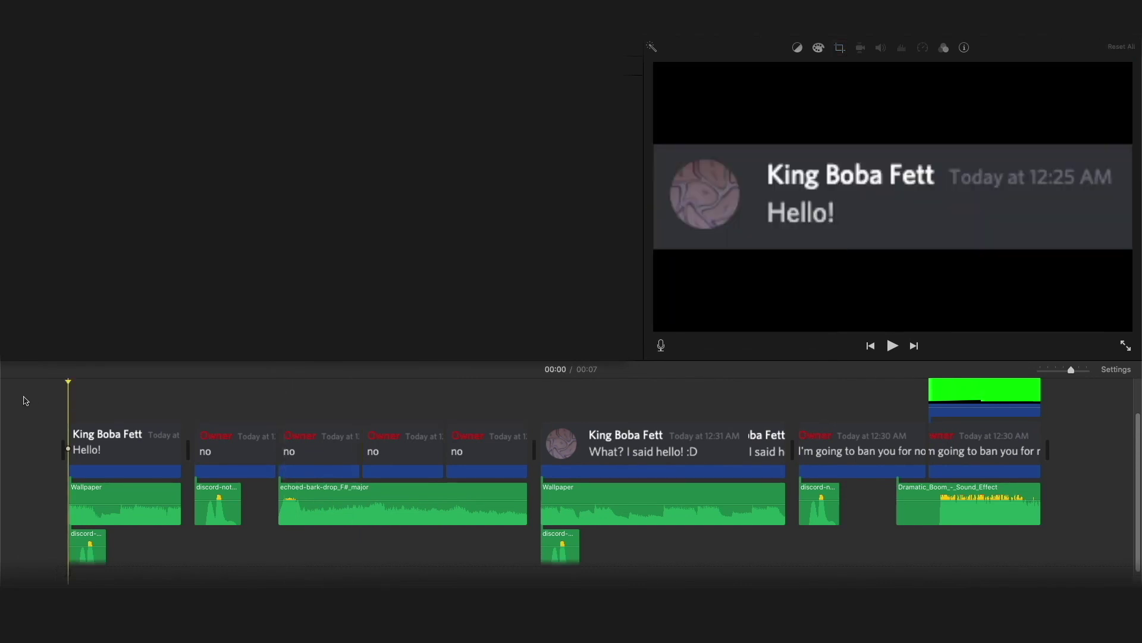